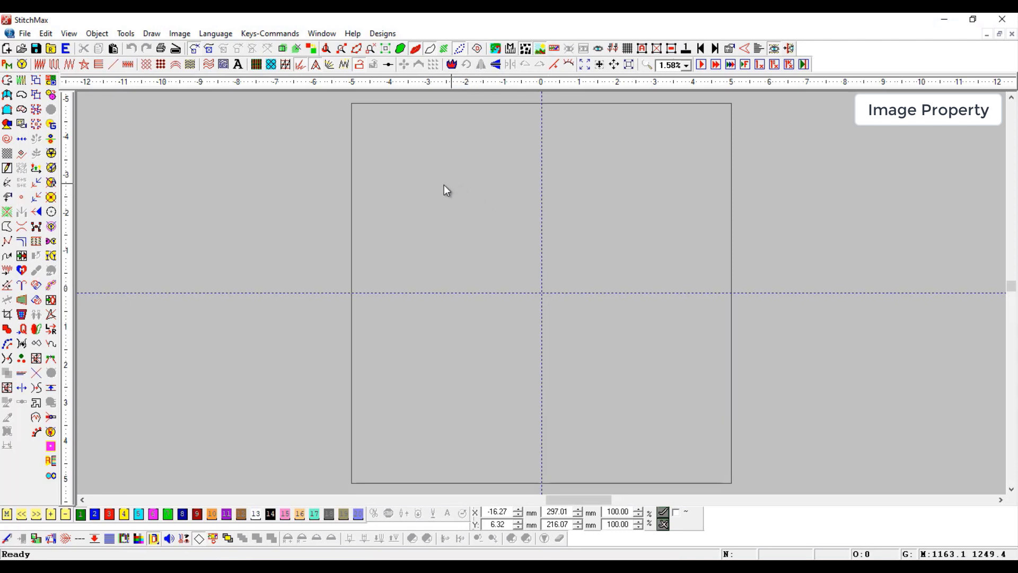
Import the images 18.jpg and 19.jpg from the D: drive into the design
click(180, 35)
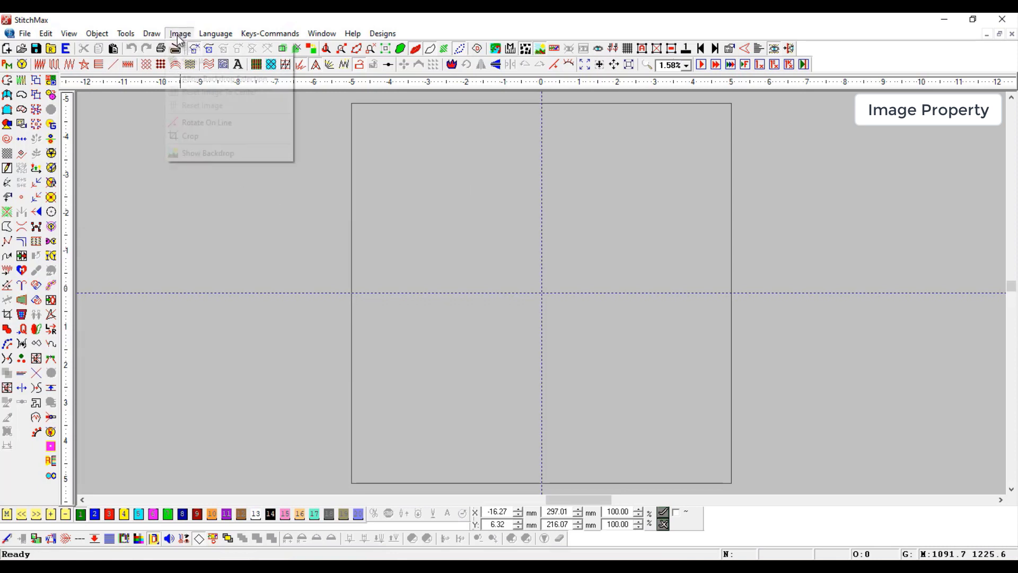
click(195, 51)
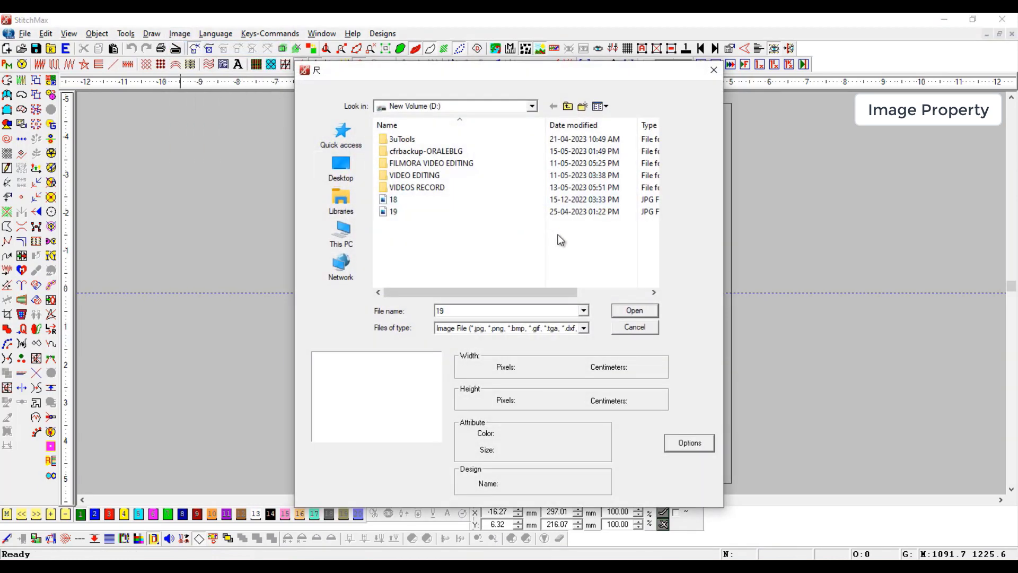
drag(407, 200, 529, 256)
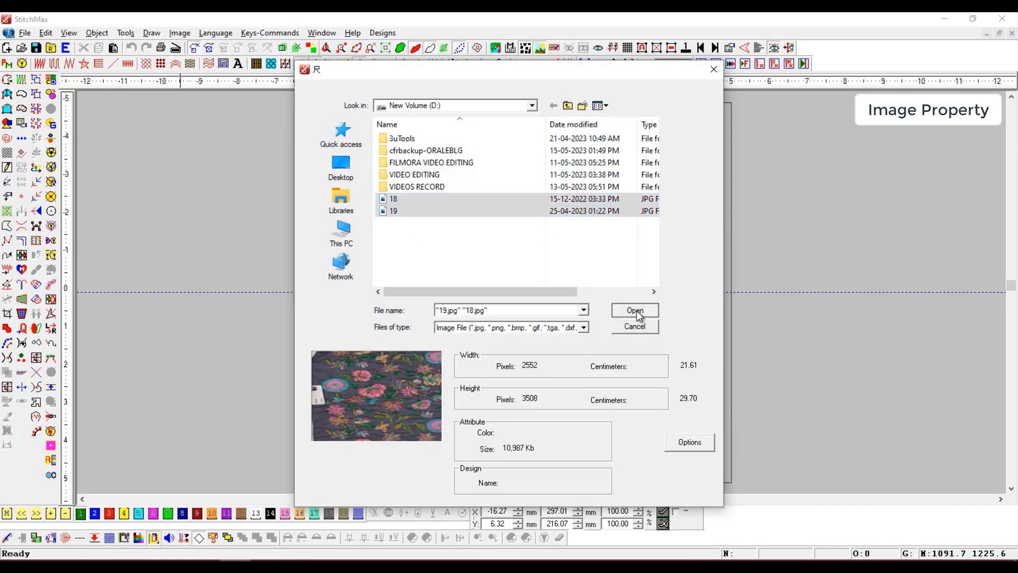
click(636, 309)
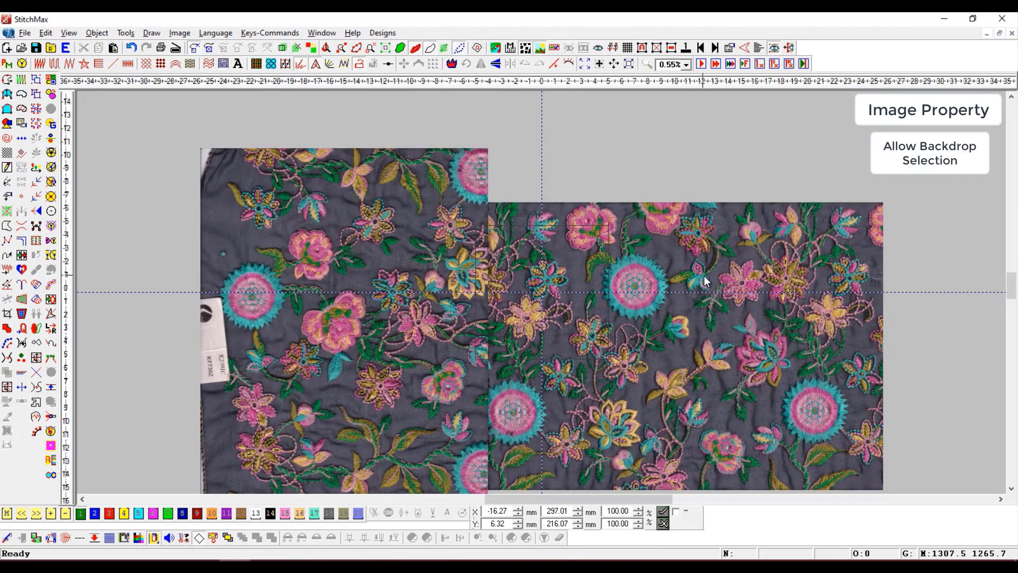
Allow backdrop selection and select both imported fabric images
scroll(742, 286, down, 3)
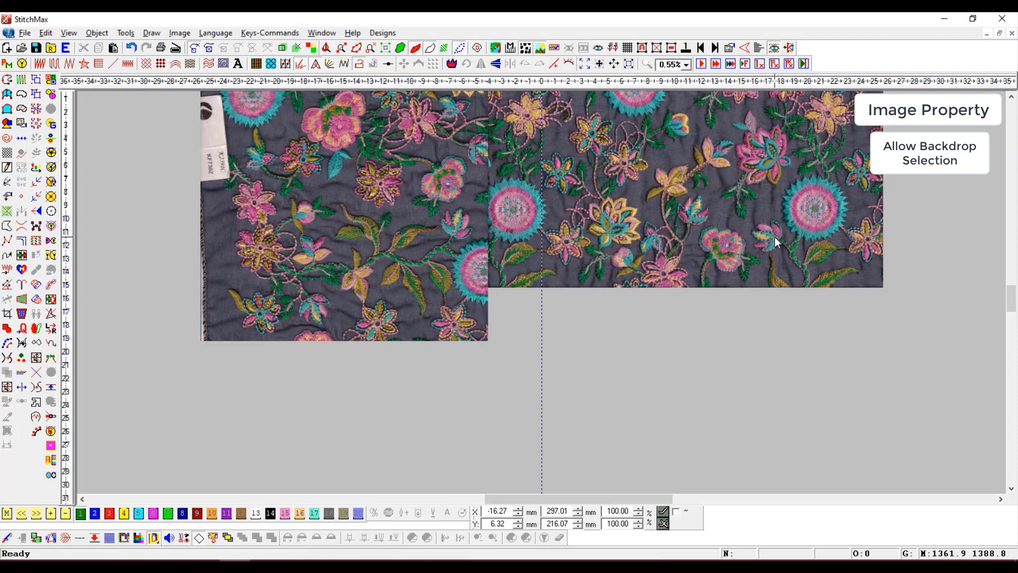
click(183, 34)
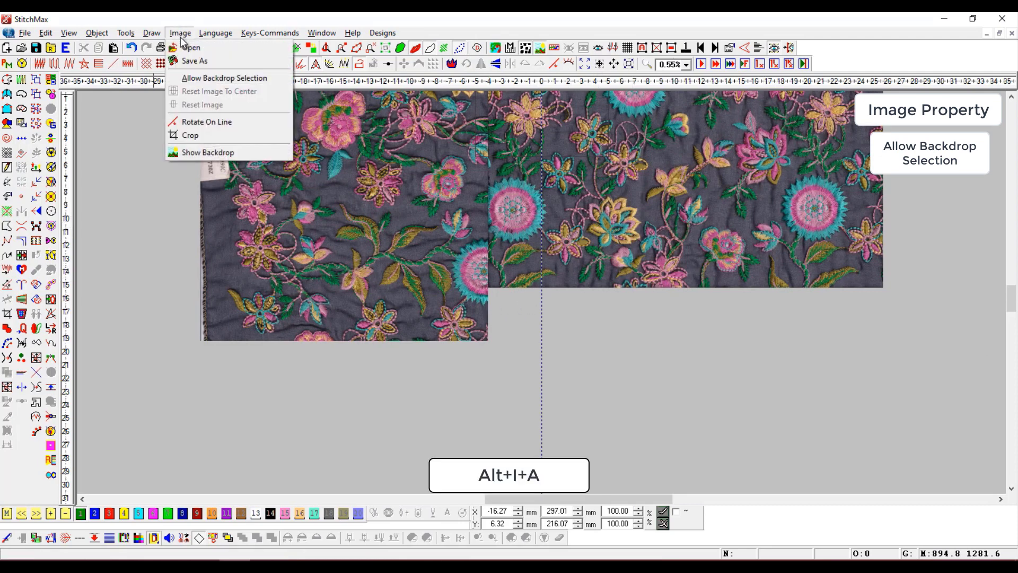
click(189, 80)
scroll(600, 336, up, 3)
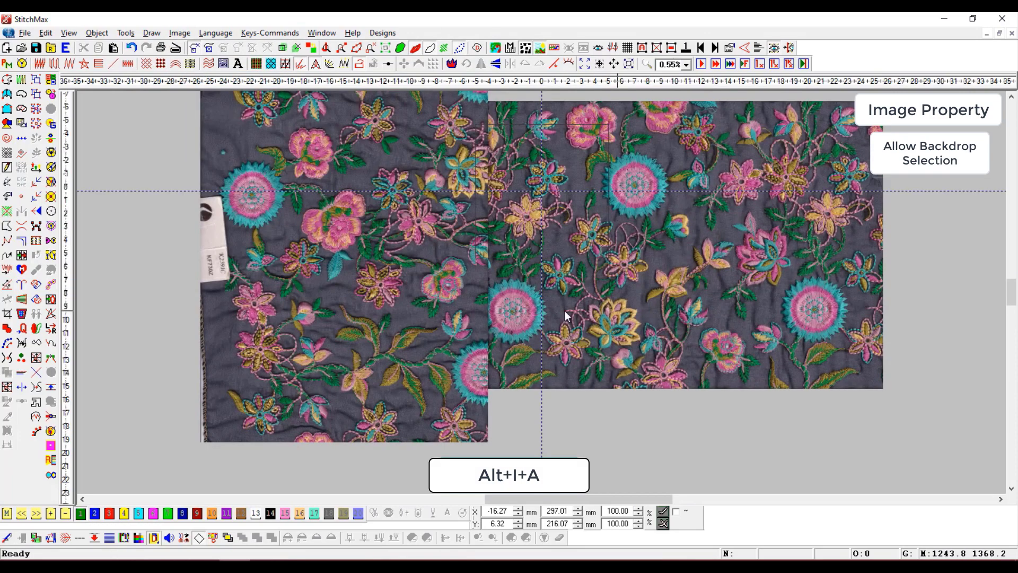
click(409, 300)
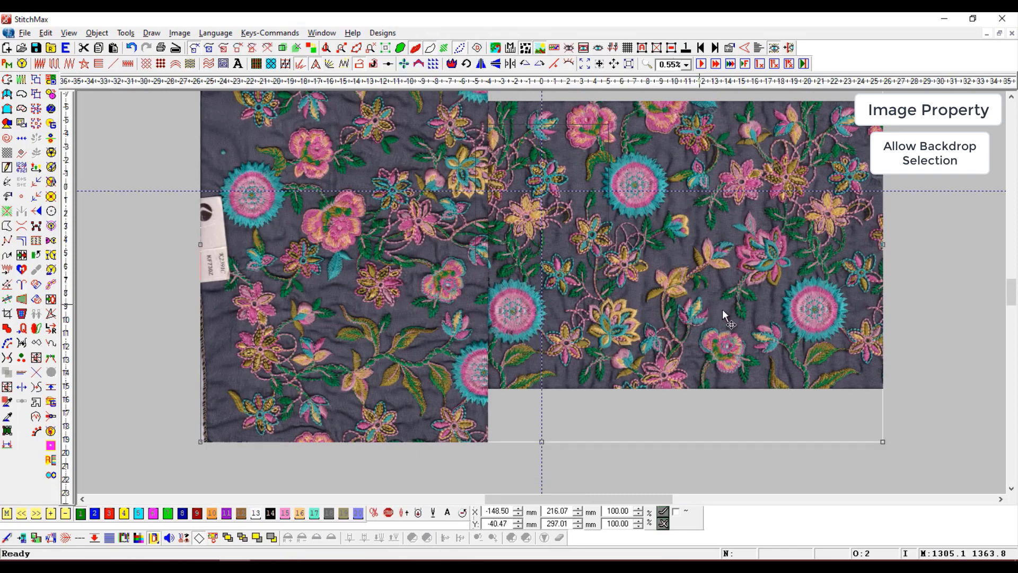
Move both images together up and to the left, and delete the 100 mm square at the origin
scroll(730, 318, up, 2)
scroll(708, 321, down, 2)
mouse_move(664, 373)
mouse_down()
mouse_move(557, 321)
mouse_move(485, 219)
mouse_move(504, 221)
mouse_up()
mouse_move(774, 365)
mouse_down()
mouse_move(644, 332)
mouse_move(470, 237)
mouse_up()
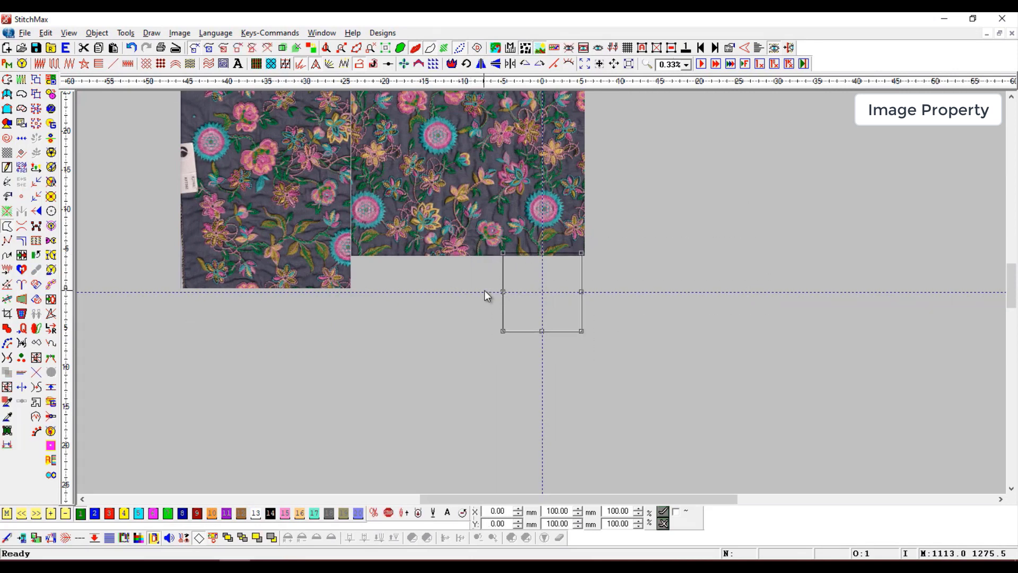
click(504, 293)
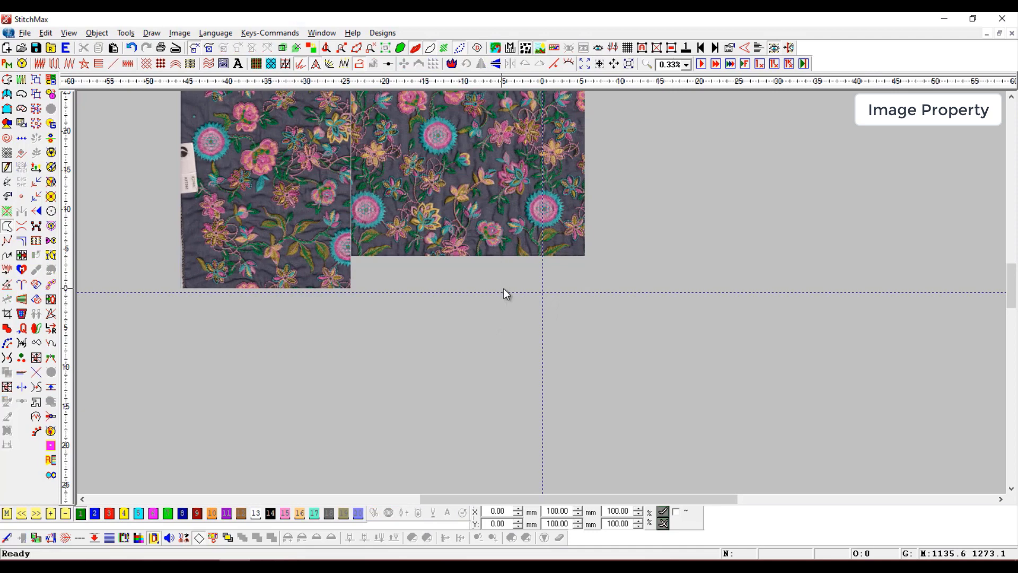
Rotate the fabric image with the label tag 90 degrees anticlockwise in two 45-degree turns and shift it down and right
scroll(639, 273, up, 1)
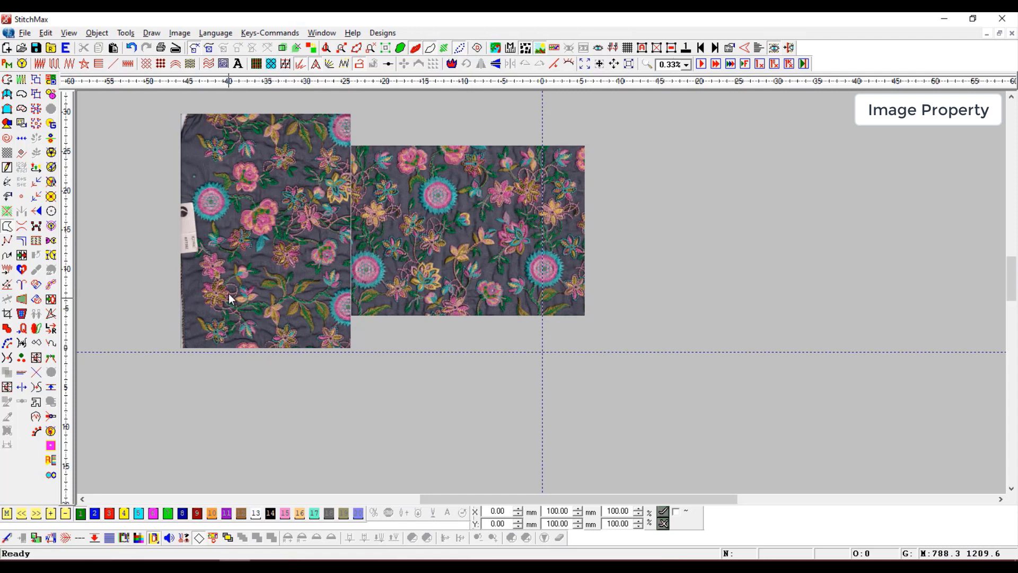
click(258, 252)
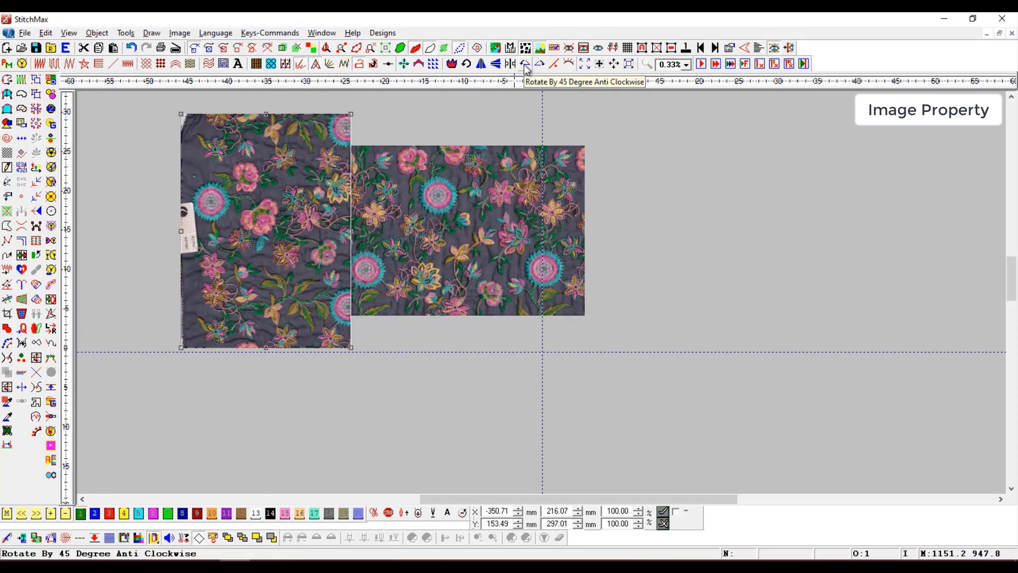
click(525, 64)
click(525, 63)
drag(252, 253, 321, 308)
Place the untagged image directly above the rotated one, and offset the tagged image to the right beneath it
click(517, 279)
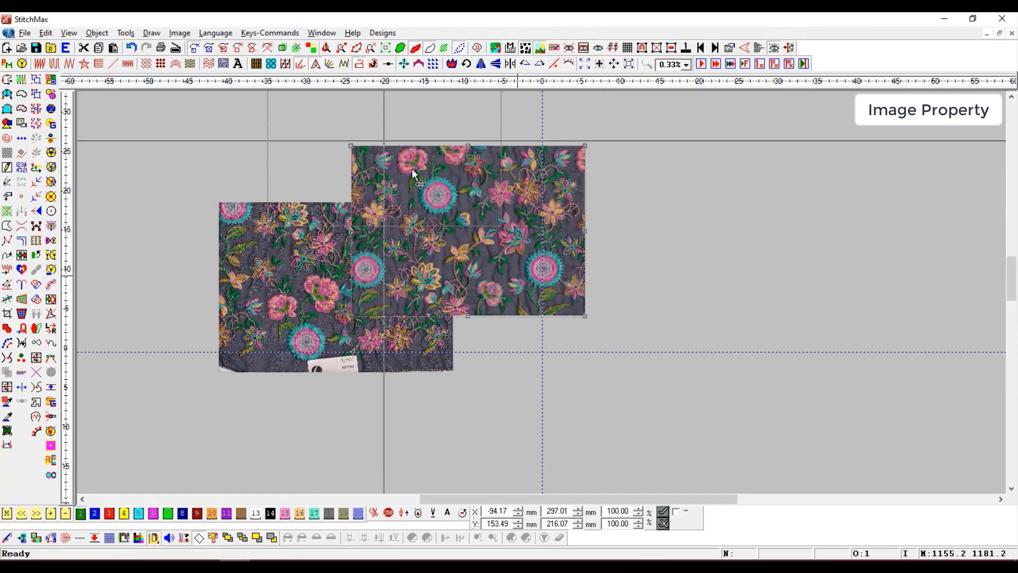
drag(413, 169, 387, 158)
scroll(350, 192, up, 1)
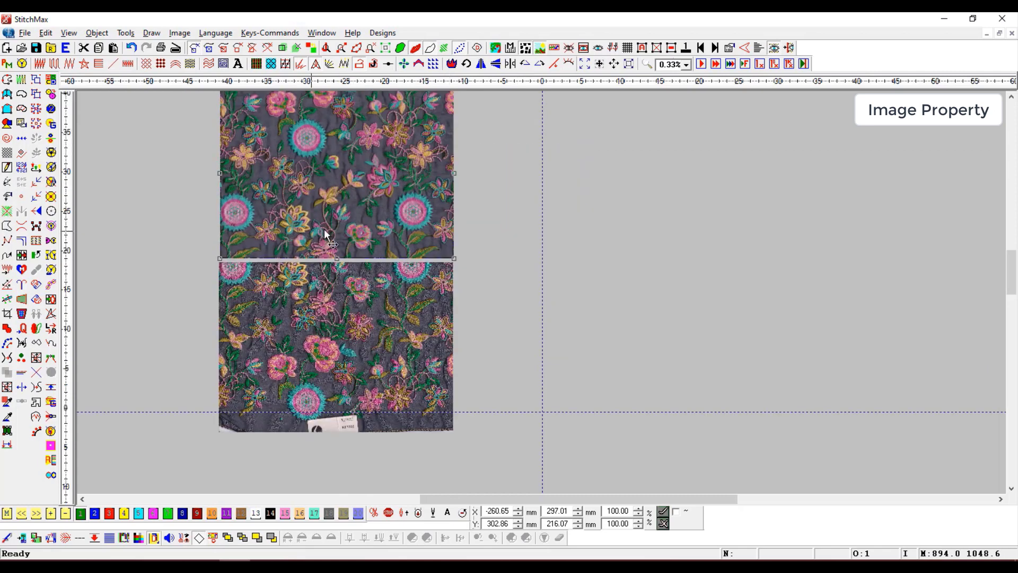
drag(325, 229, 322, 208)
drag(278, 363, 347, 326)
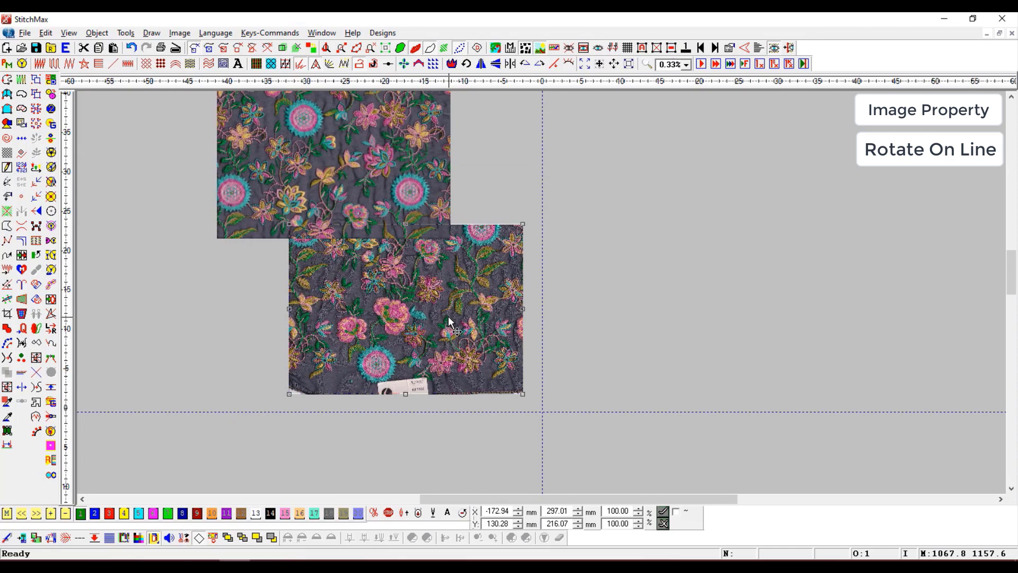
Straighten the tagged image with Rotate On Line, using the tips of the matching turquoise-edged buds at its left and right as reference points
scroll(448, 316, up, 2)
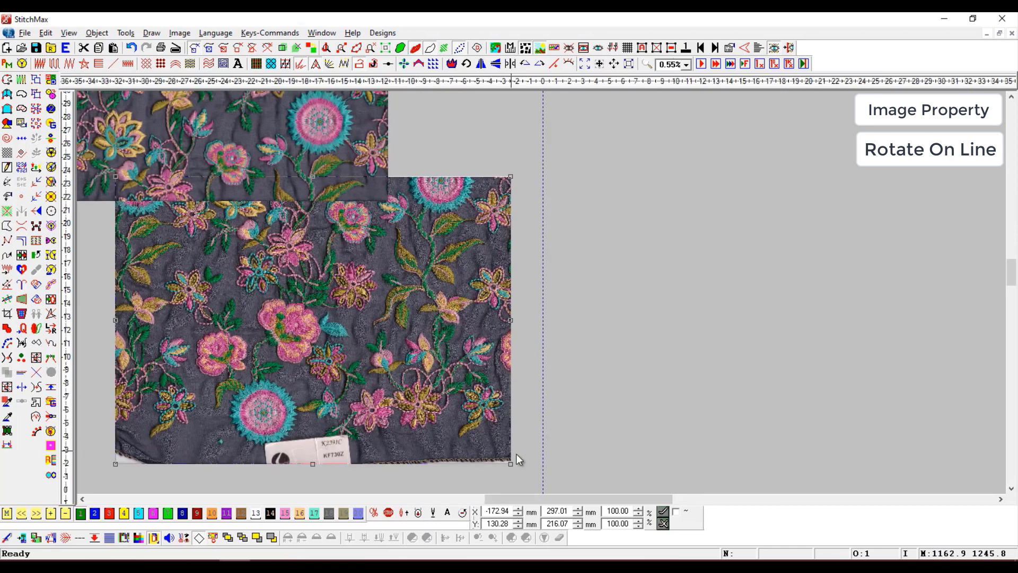
drag(527, 500, 496, 500)
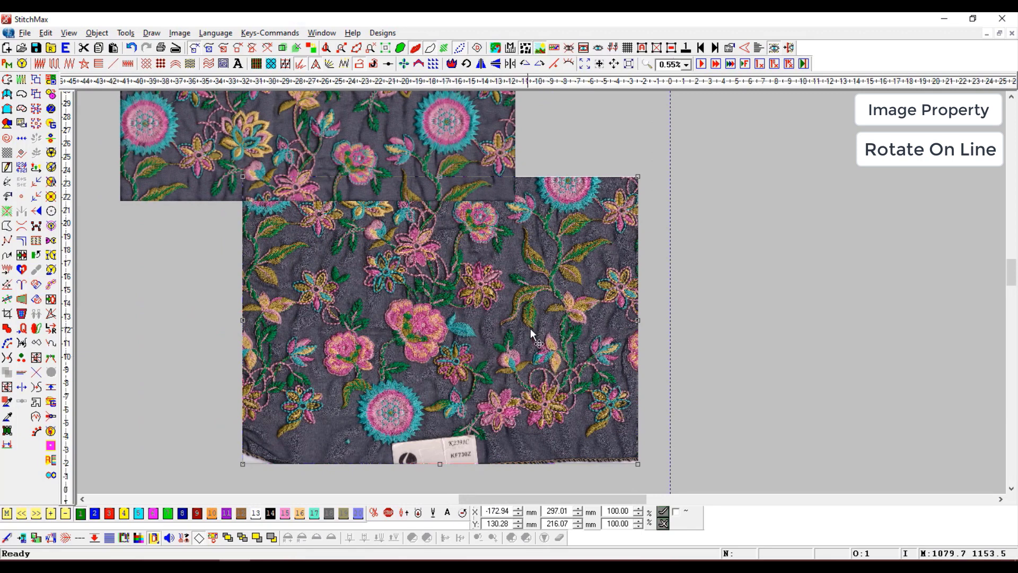
click(180, 33)
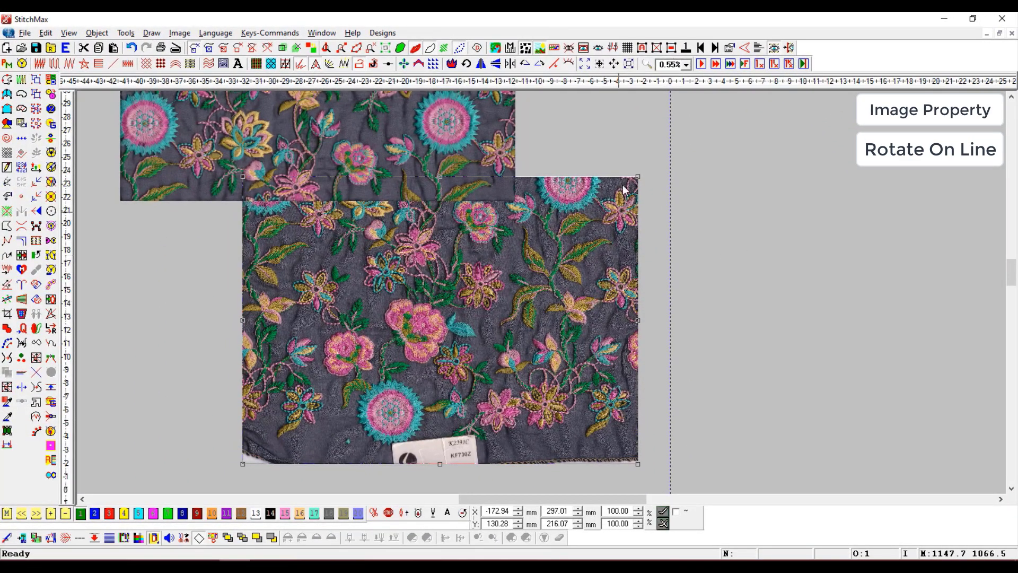
click(553, 65)
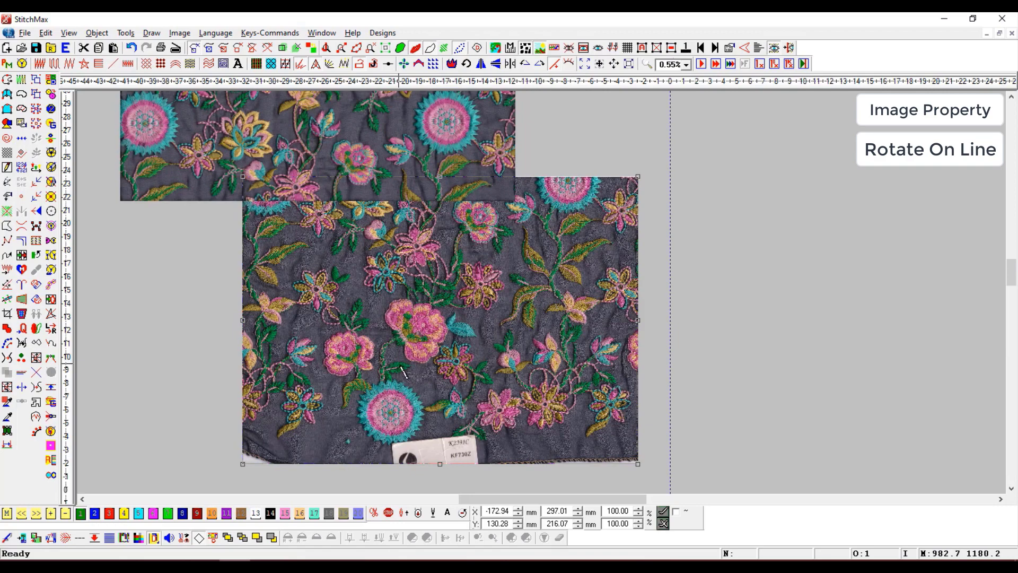
click(244, 308)
drag(251, 308, 641, 392)
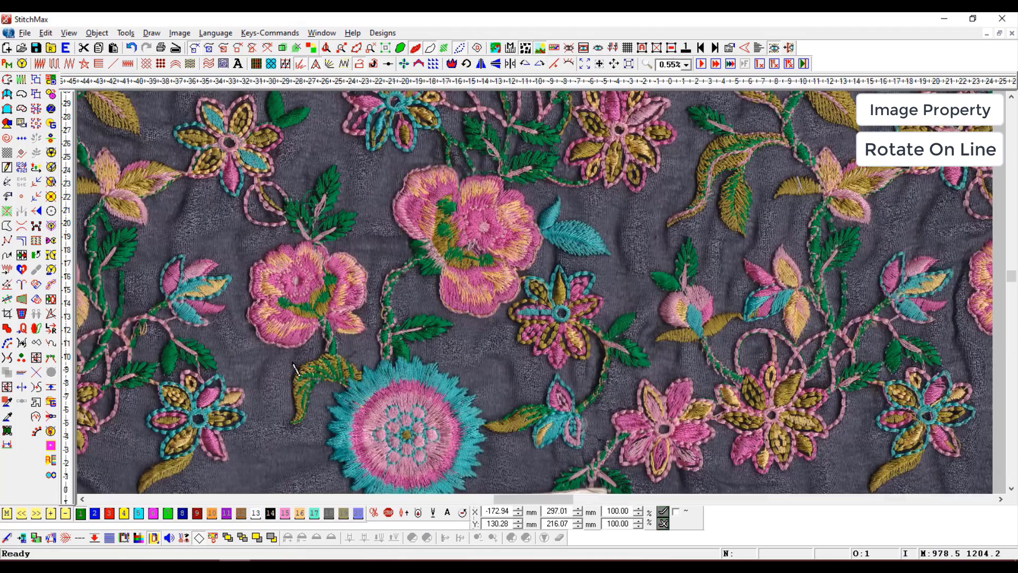
click(232, 276)
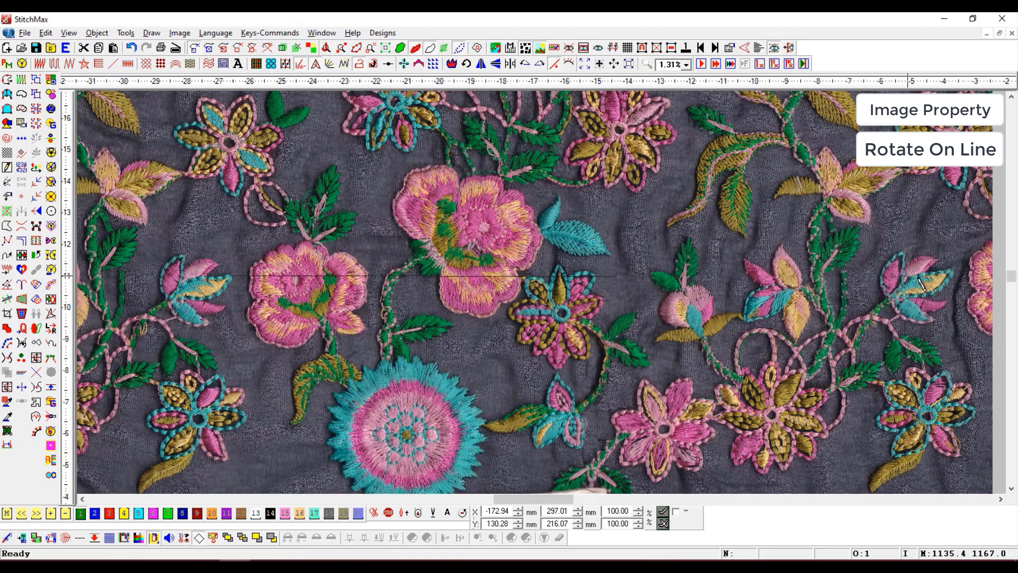
click(950, 269)
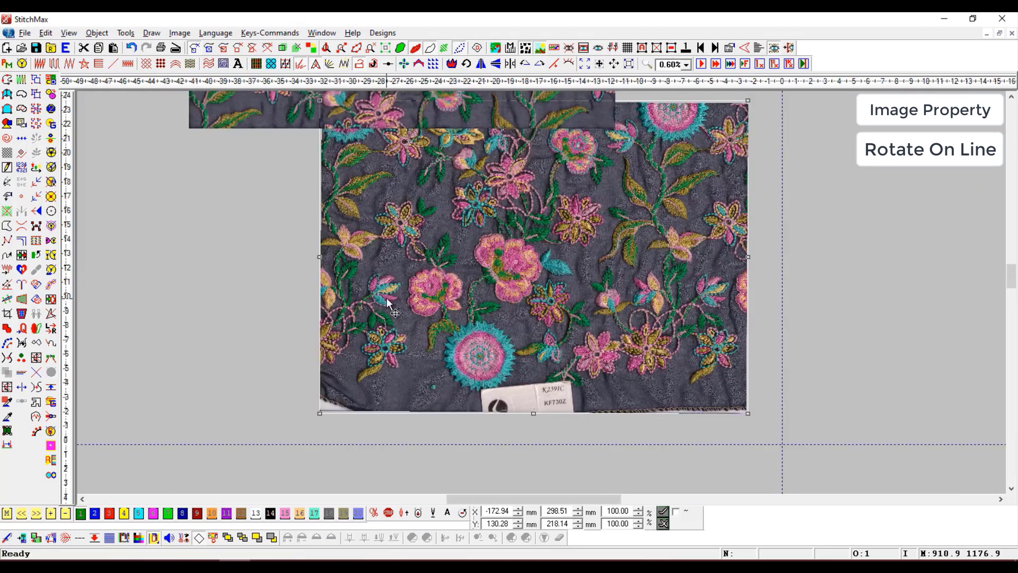
Draw a horizontal run line about 239 mm long across the tagged image between the two matching buds
key(r)
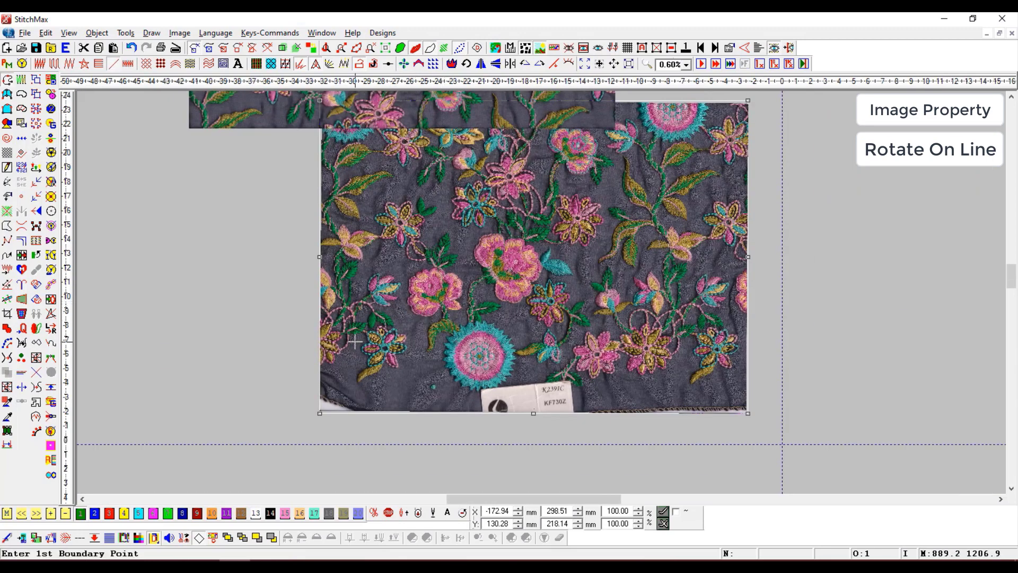
click(398, 285)
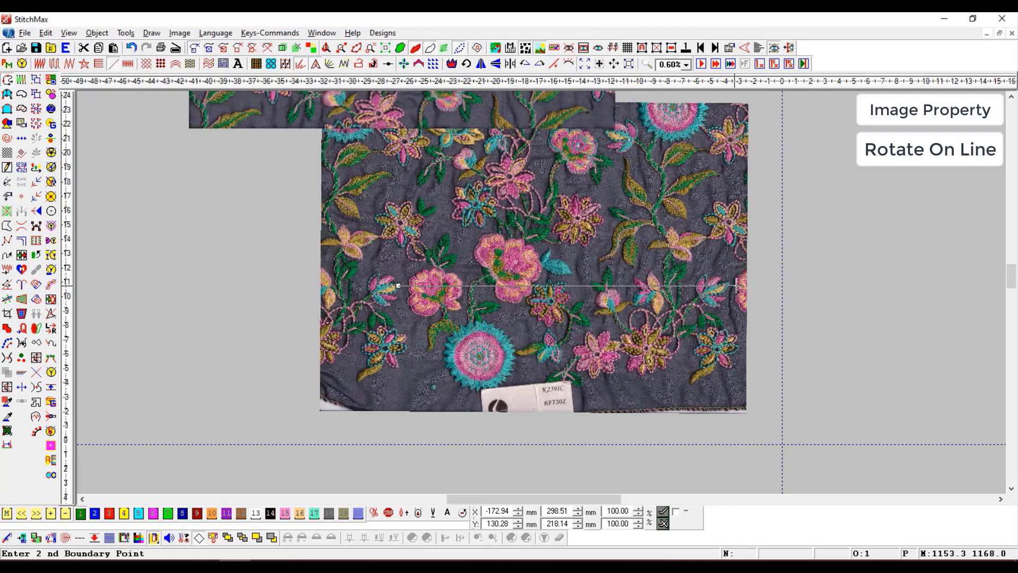
click(742, 286)
drag(765, 254, 639, 329)
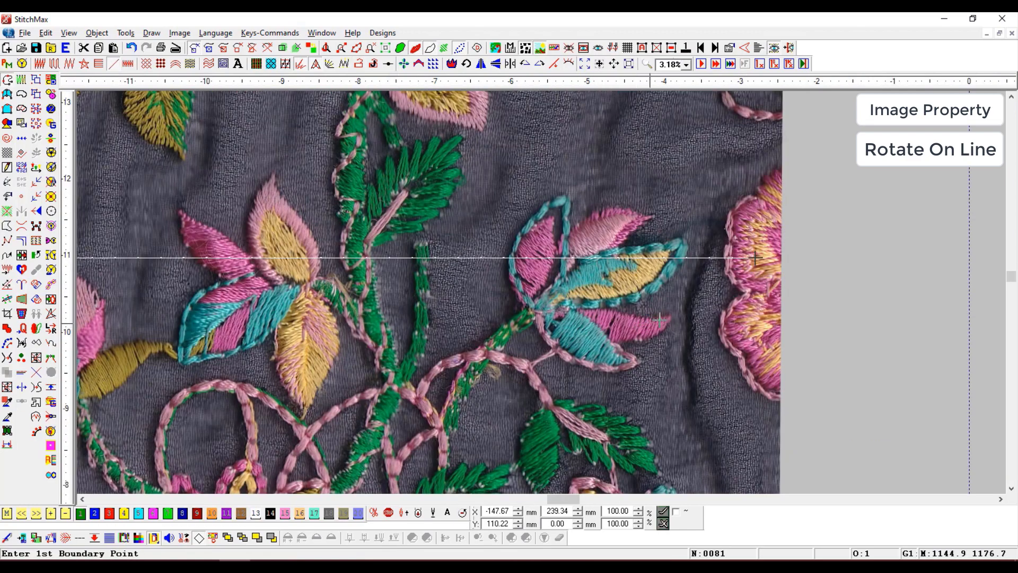
drag(709, 257, 695, 245)
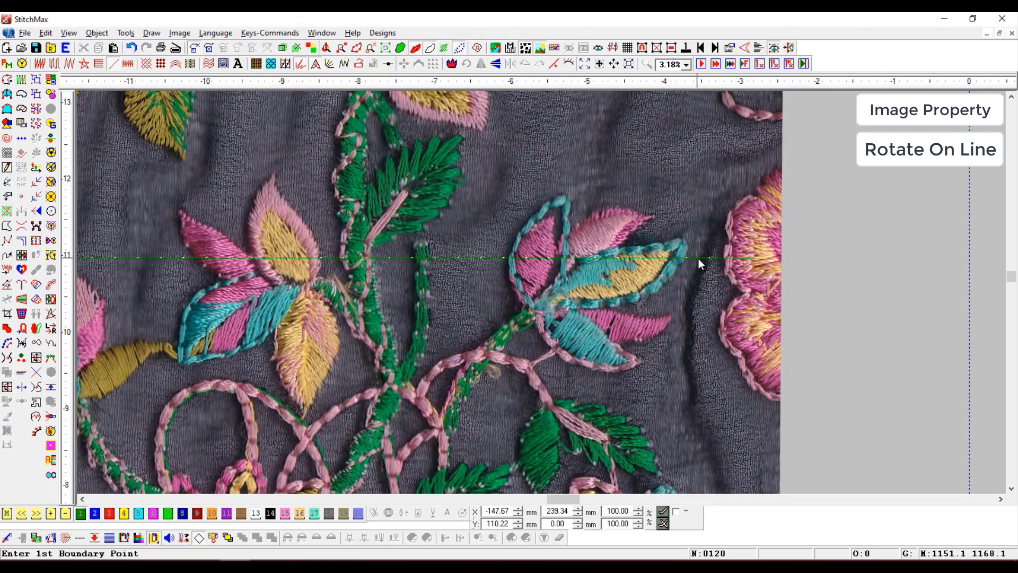
Move the run line slightly up onto the left bud's tip and check it against the matching bud at the right edge
click(698, 259)
click(929, 219)
drag(912, 213, 680, 330)
scroll(710, 288, down, 3)
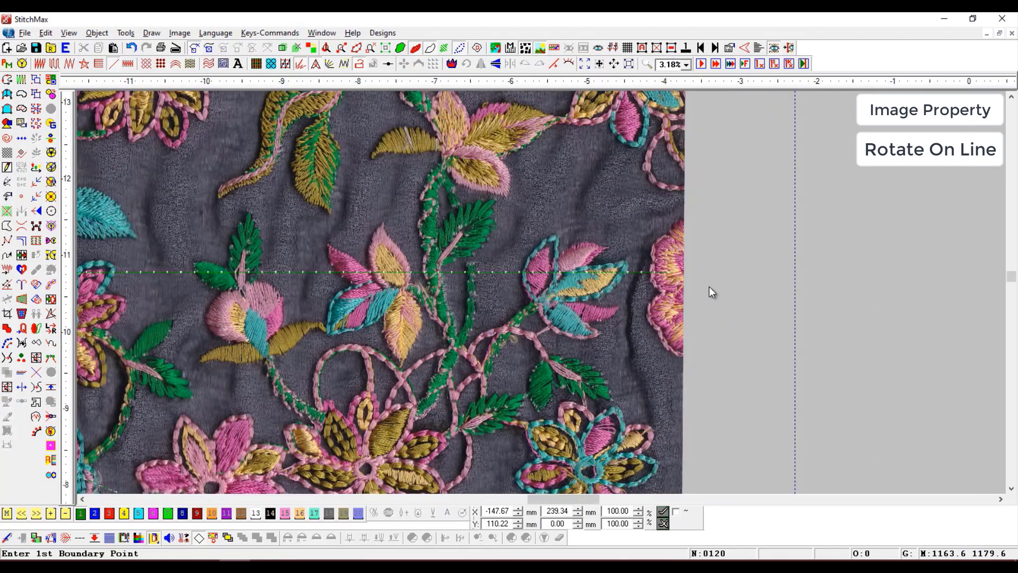
scroll(712, 292, down, 2)
click(637, 284)
scroll(391, 268, up, 3)
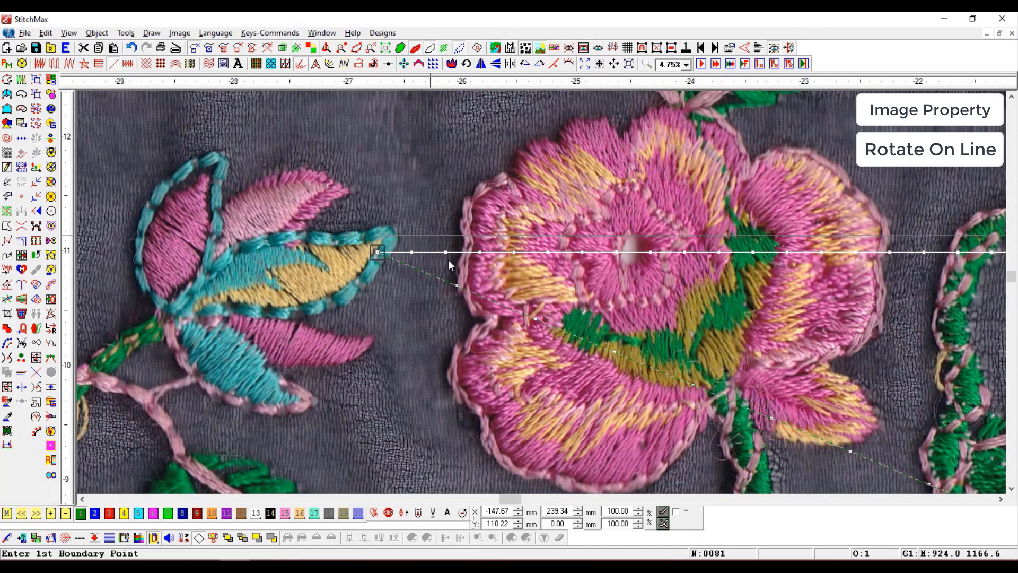
scroll(448, 259, down, 5)
scroll(854, 313, up, 7)
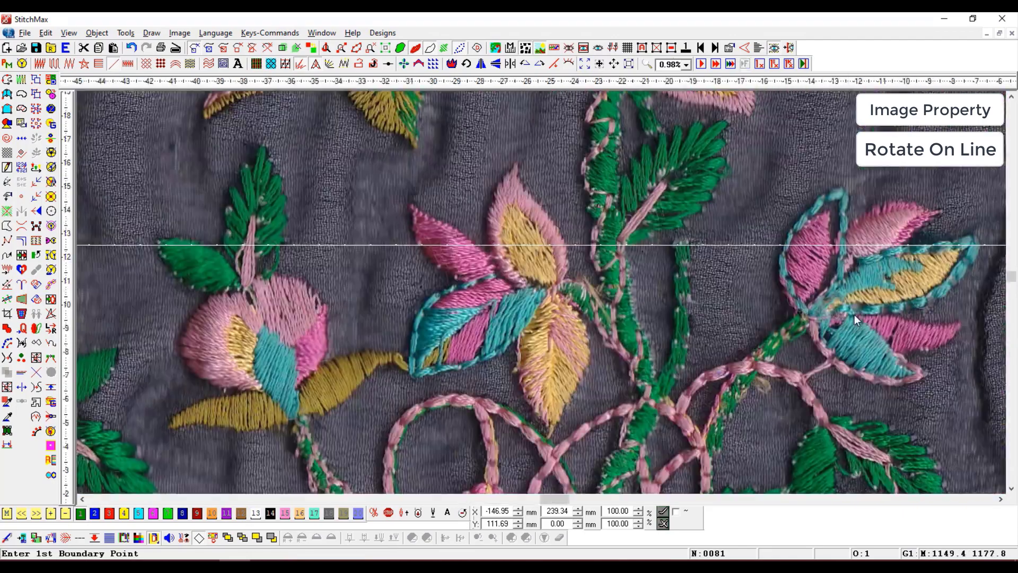
scroll(789, 281, down, 10)
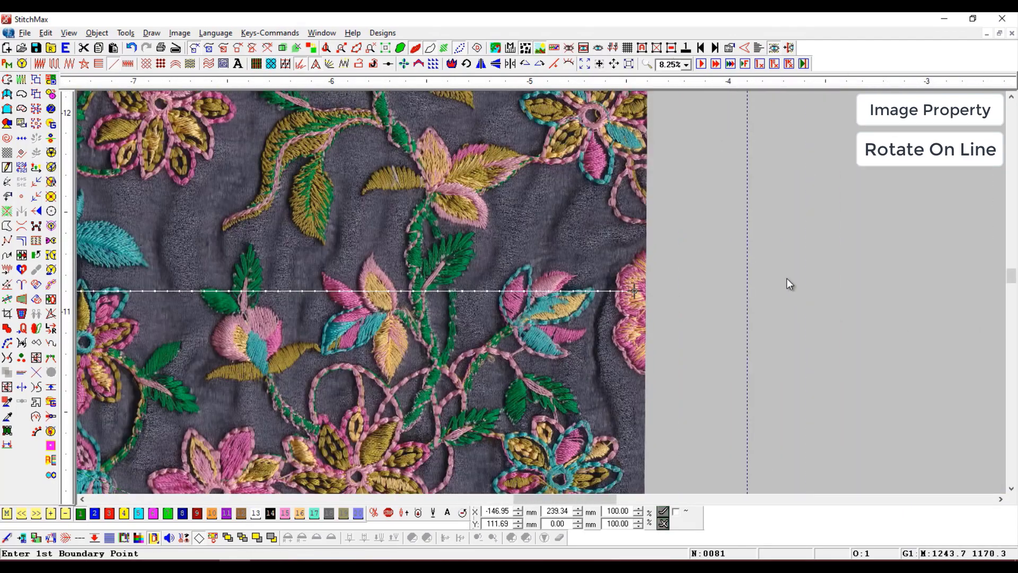
scroll(381, 354, up, 2)
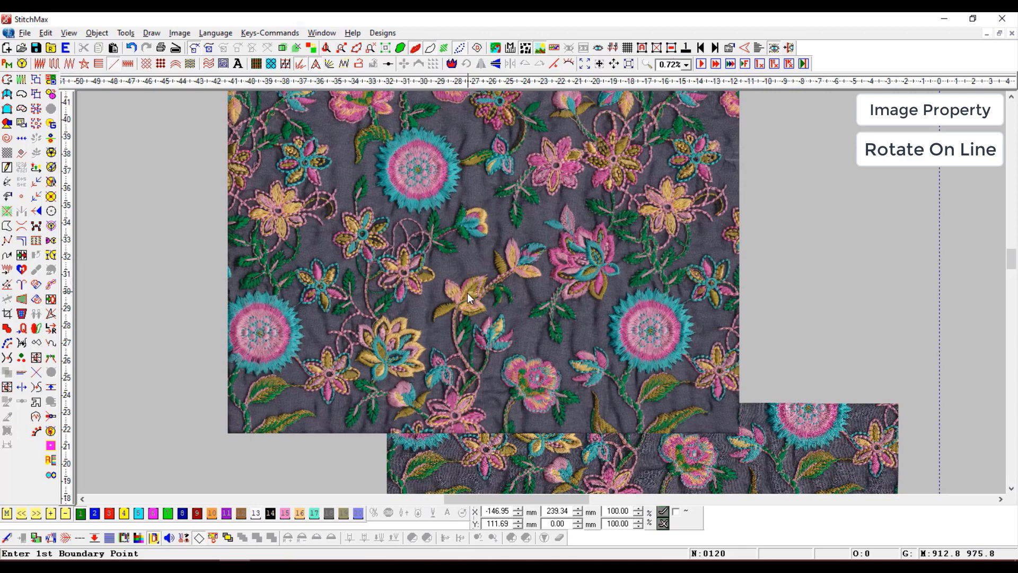
Move the untagged image clear above the tagged one and straighten it with Rotate On Line between the matching star flowers' lower-left petal tips
drag(457, 326, 513, 241)
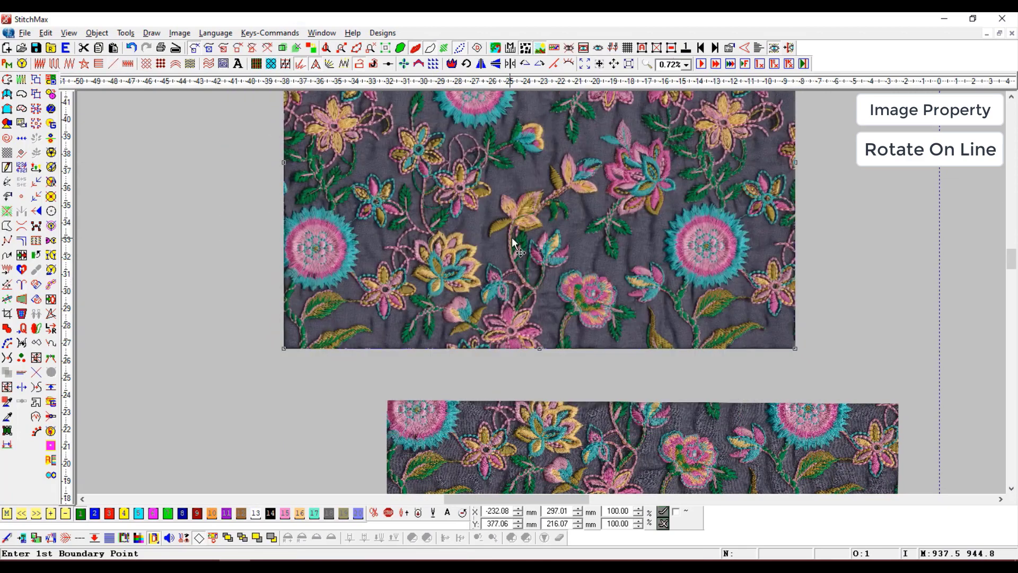
click(554, 64)
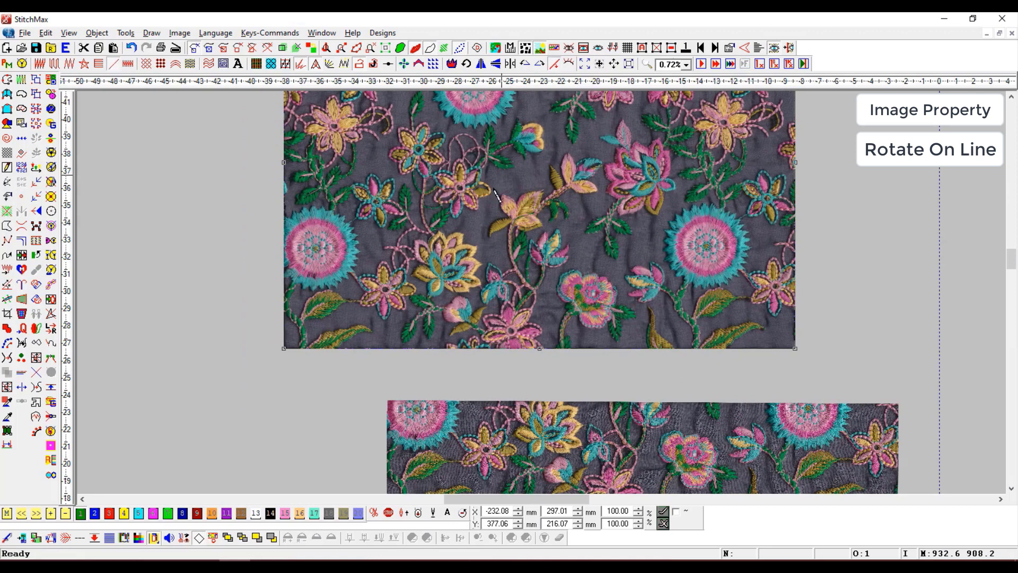
click(363, 306)
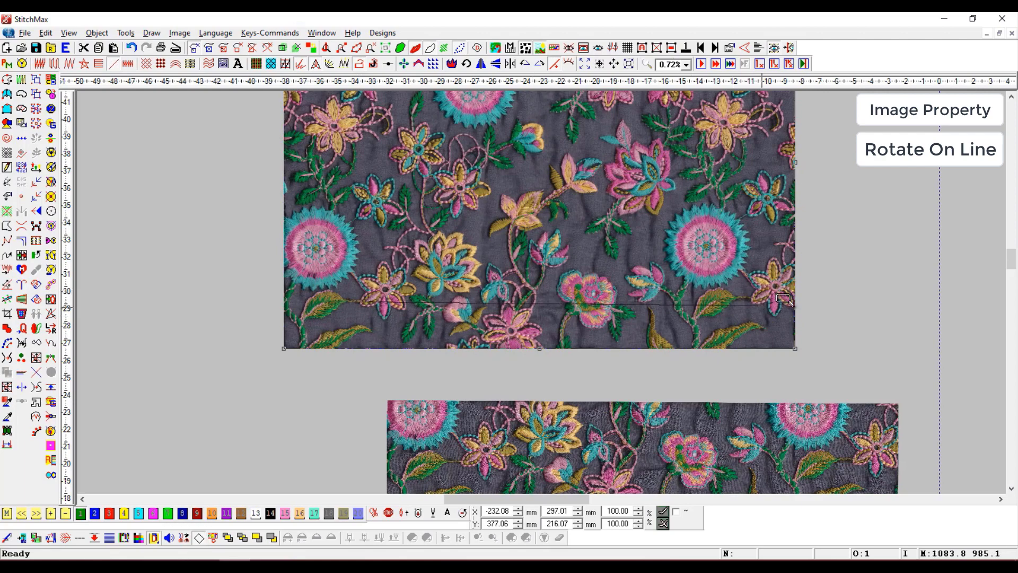
scroll(674, 341, up, 3)
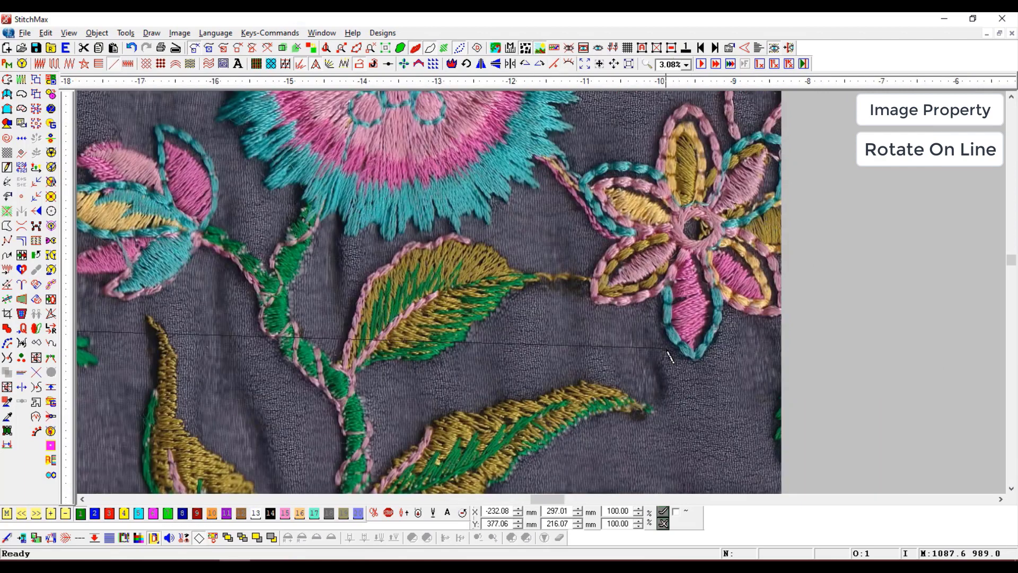
click(594, 297)
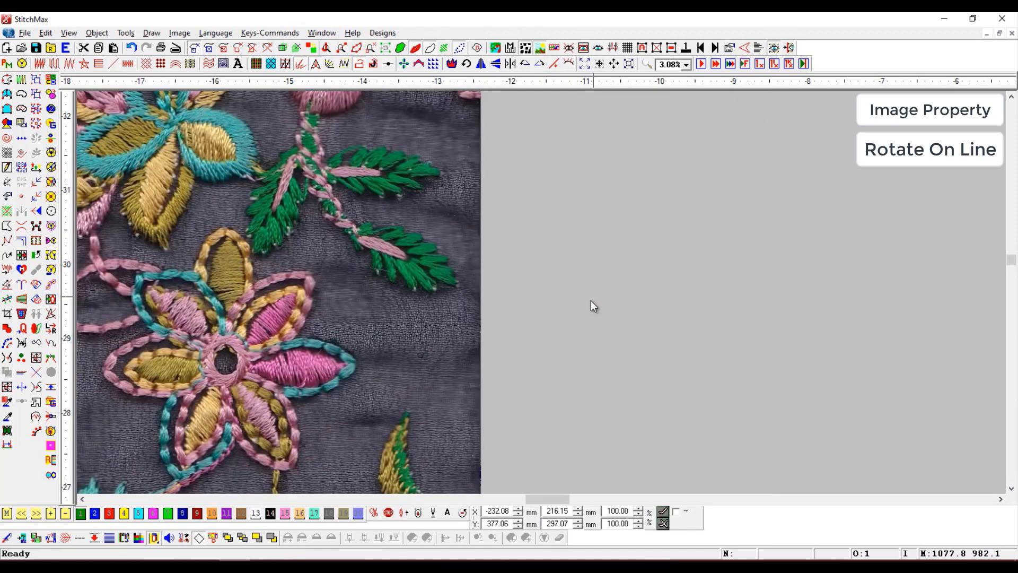
Rotate the untagged image by 90 degrees back to landscape and place it just above the tagged image
scroll(562, 318, down, 4)
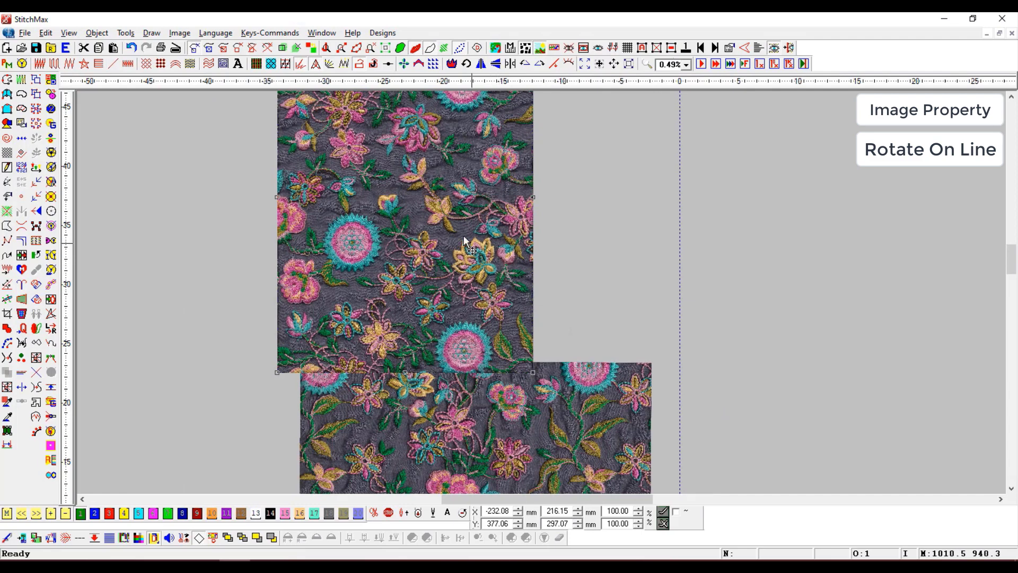
click(541, 65)
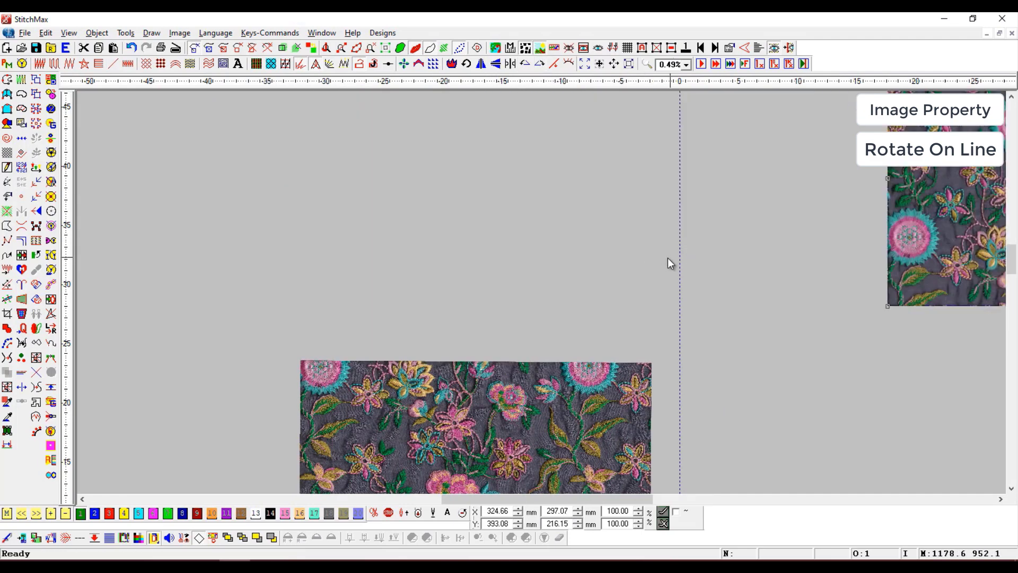
scroll(689, 255, down, 2)
drag(625, 259, 487, 260)
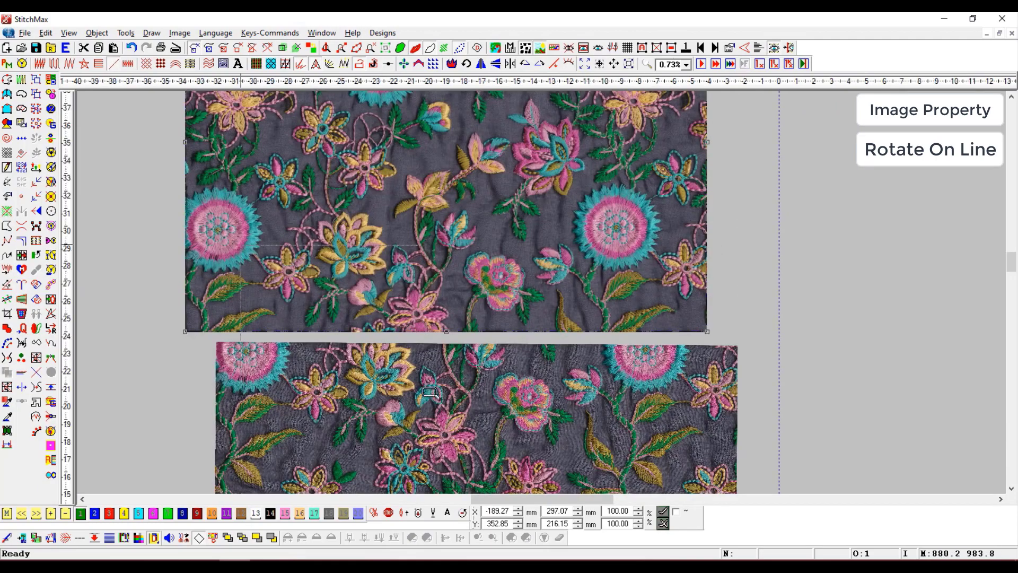
Overlay the untagged image on the tagged one by matching their left leaf tips, and check the pattern match along the seam
scroll(405, 380, up, 4)
scroll(489, 333, down, 2)
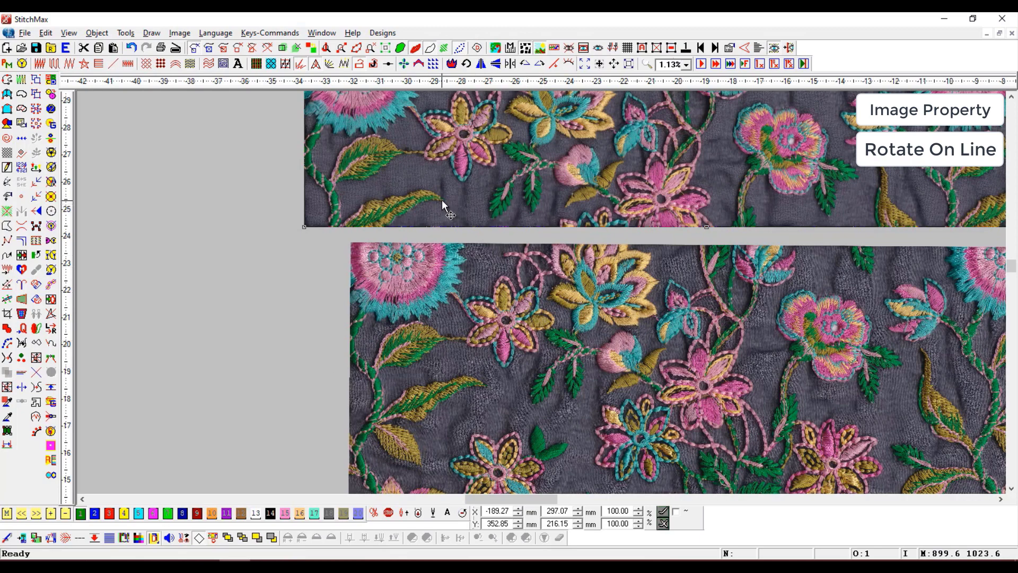
drag(441, 200, 485, 385)
scroll(511, 384, down, 2)
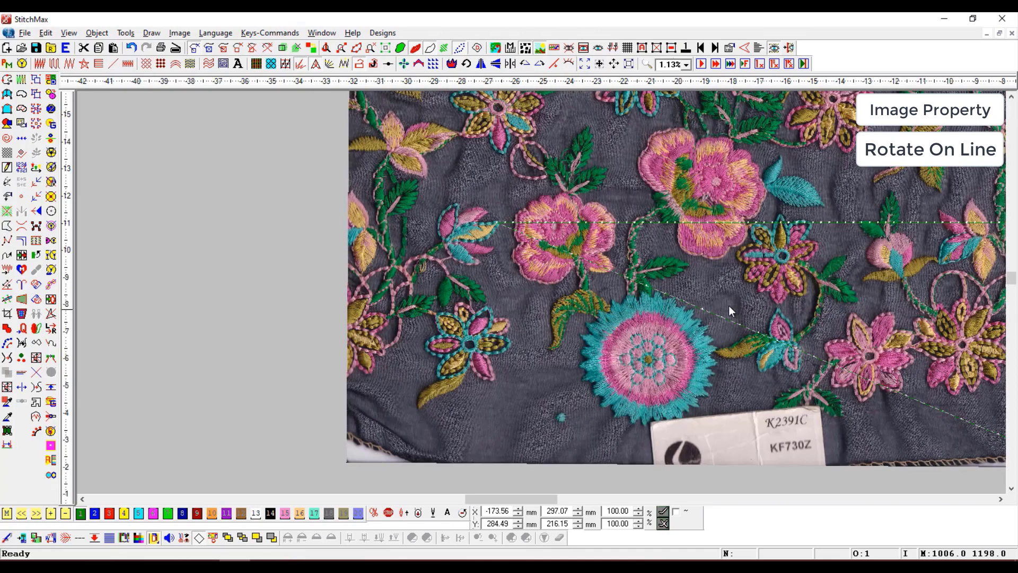
key(z)
drag(571, 146, 811, 274)
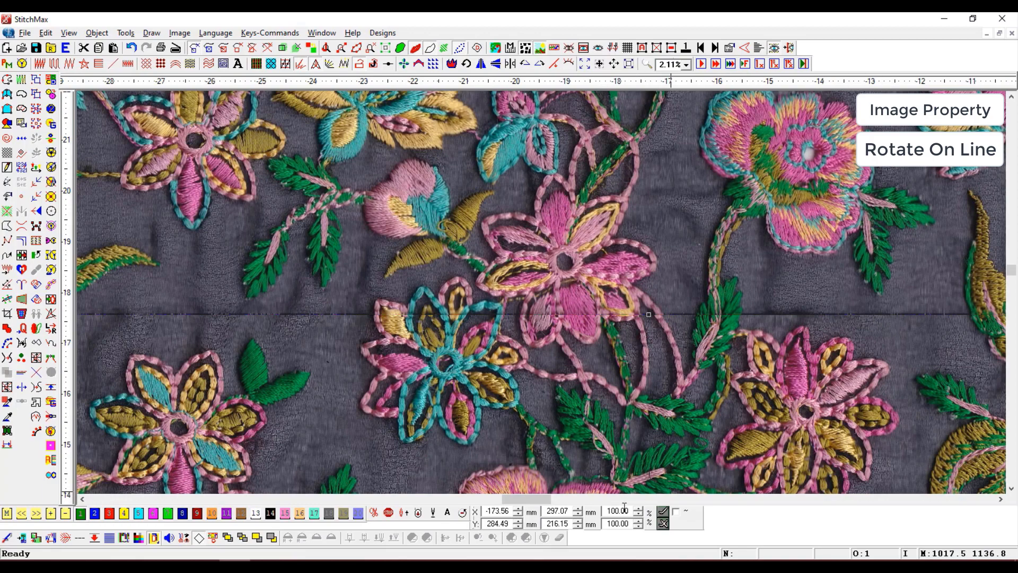
drag(520, 499, 547, 501)
scroll(547, 502, down, 3)
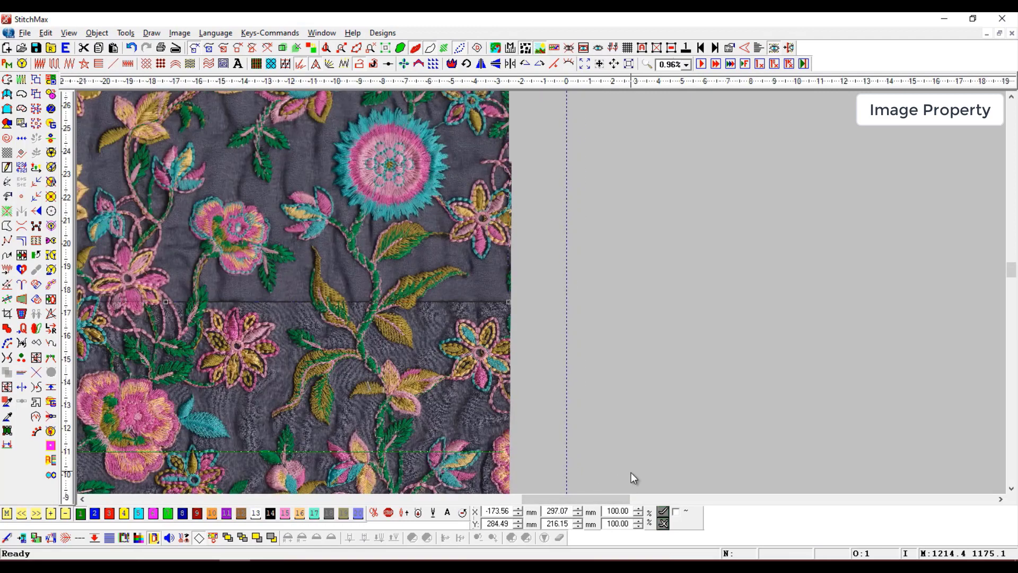
scroll(686, 413, down, 3)
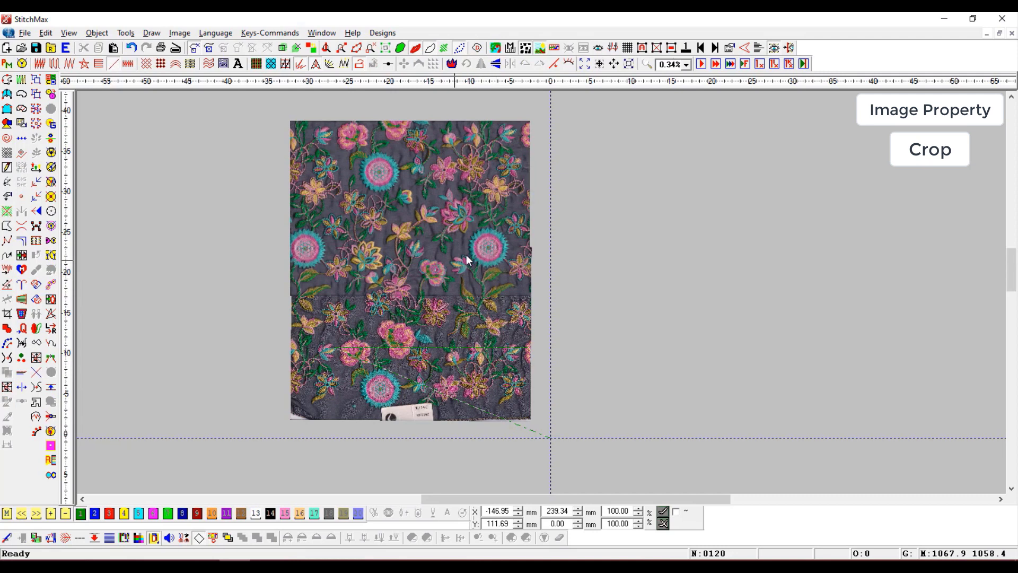
Crop the untagged image to a rectangle about 108 by 76 mm around the round turquoise-edged flower near its upper edge
click(446, 222)
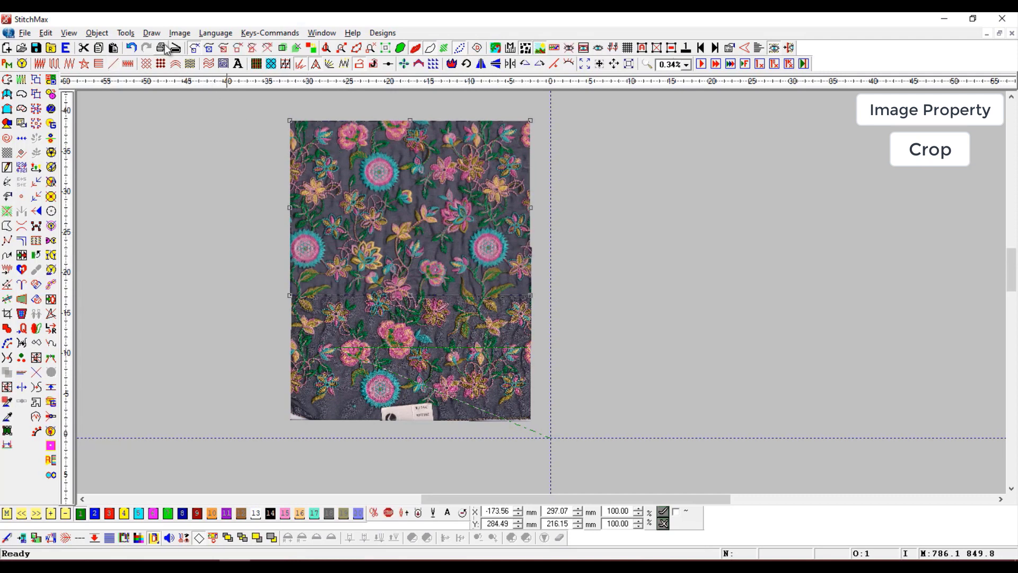
click(179, 33)
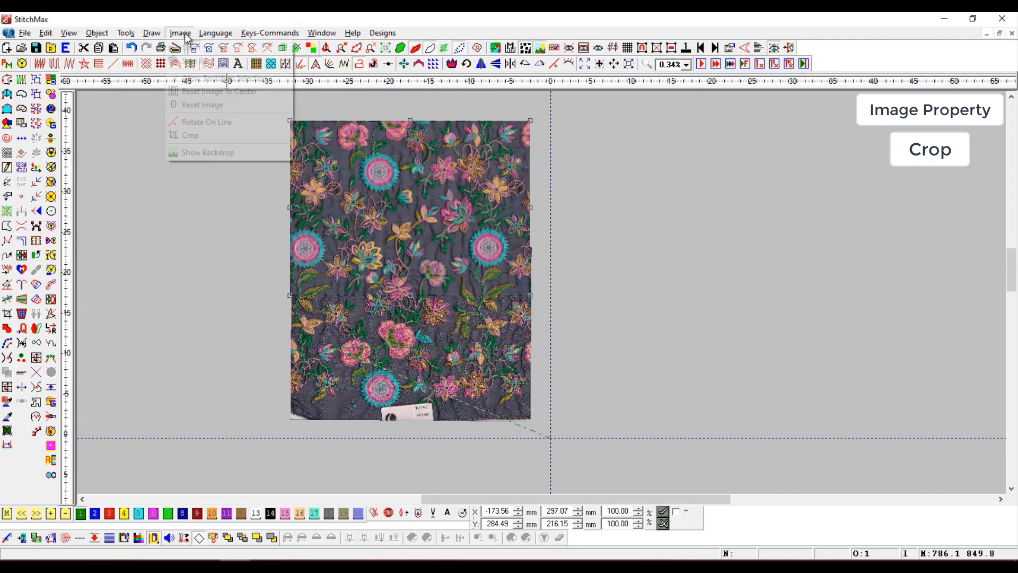
click(218, 138)
drag(288, 122, 549, 256)
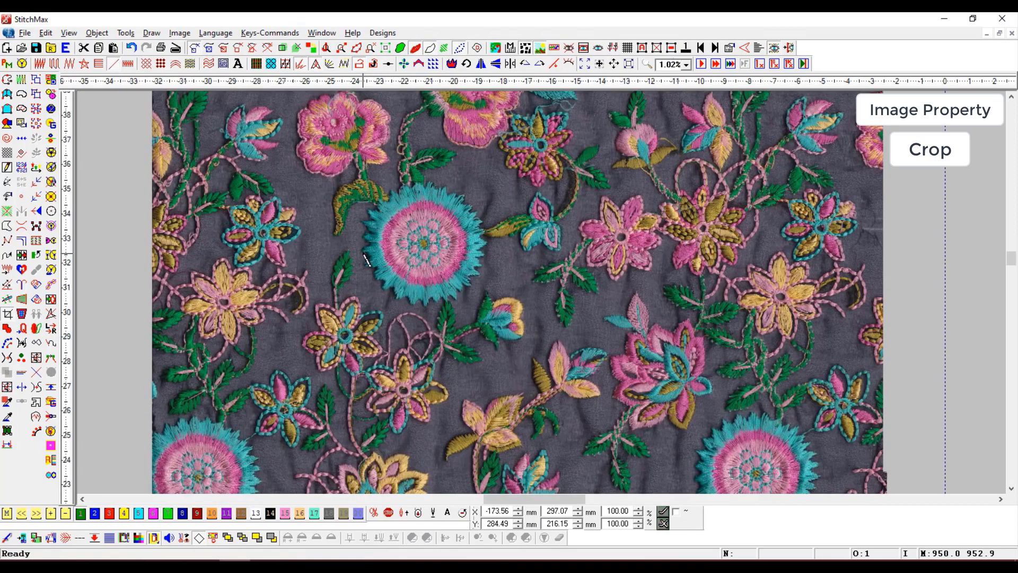
drag(276, 144, 529, 323)
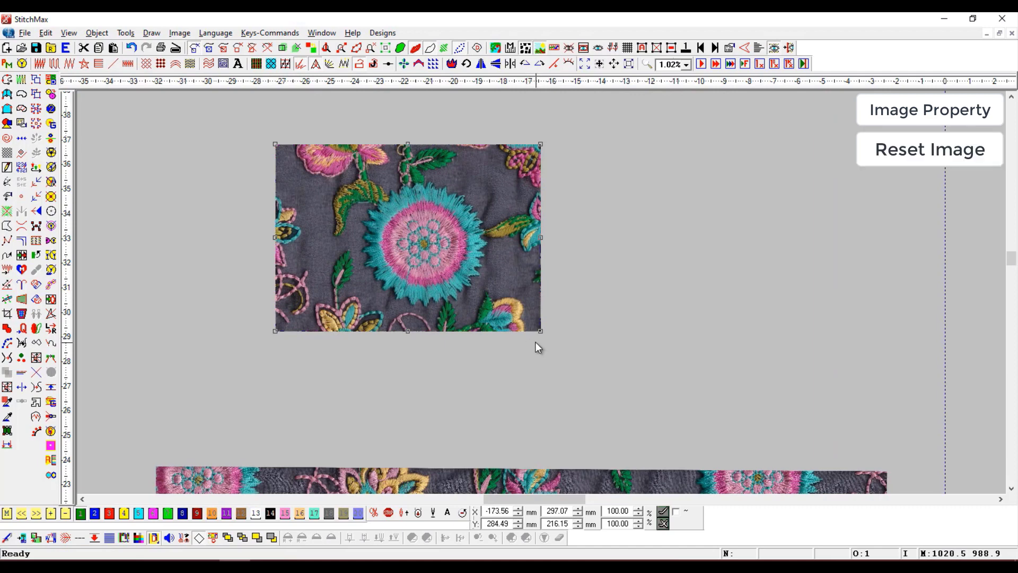
Restore the tagged image to its original orientation with Reset Image
scroll(552, 295, down, 2)
click(626, 263)
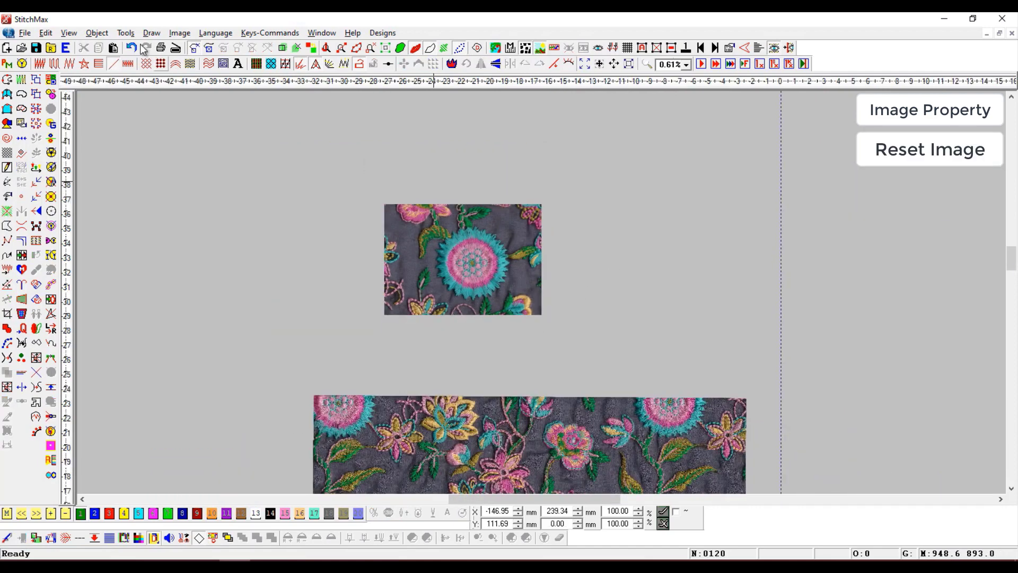
click(176, 34)
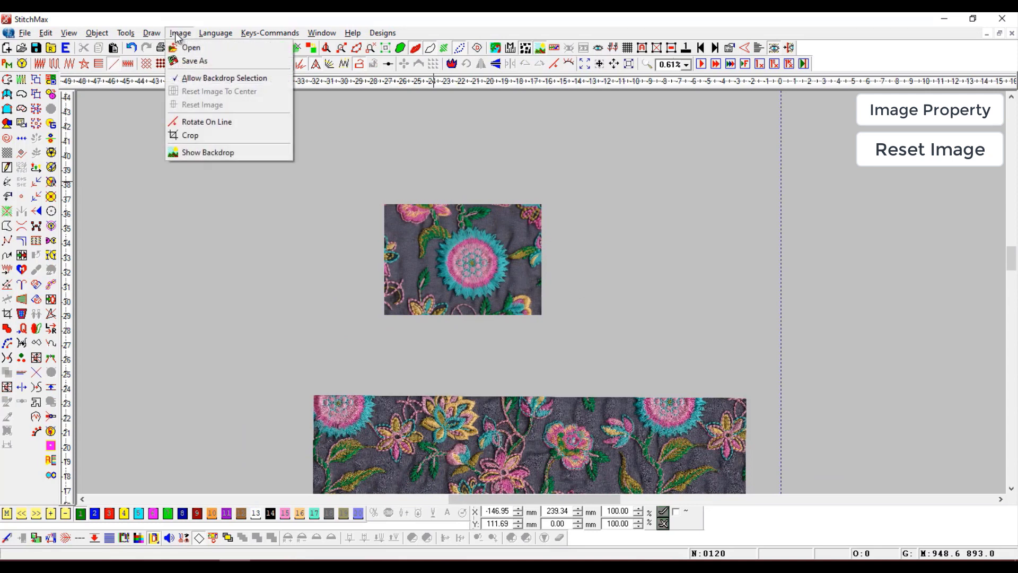
click(209, 105)
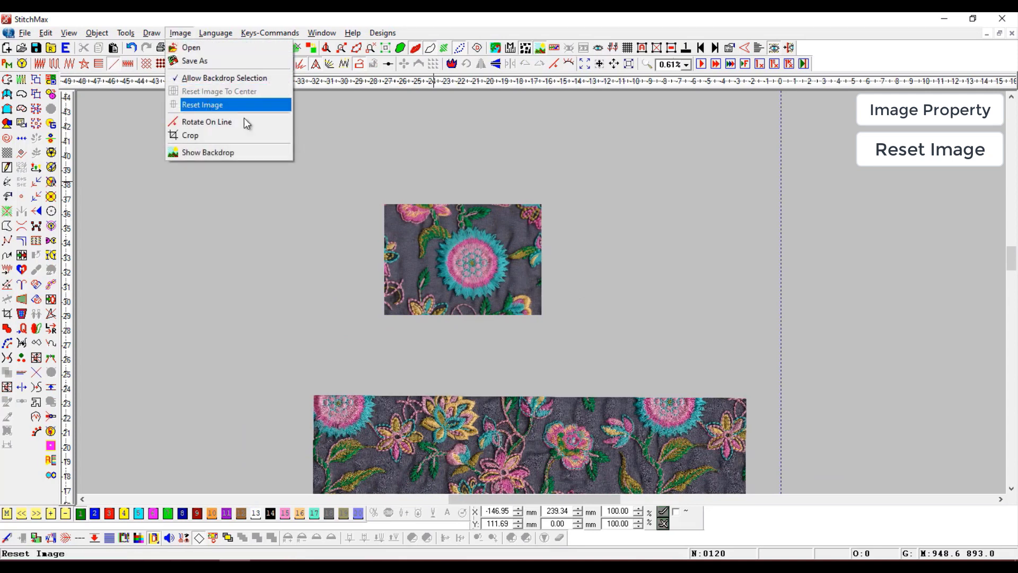
scroll(538, 300, down, 2)
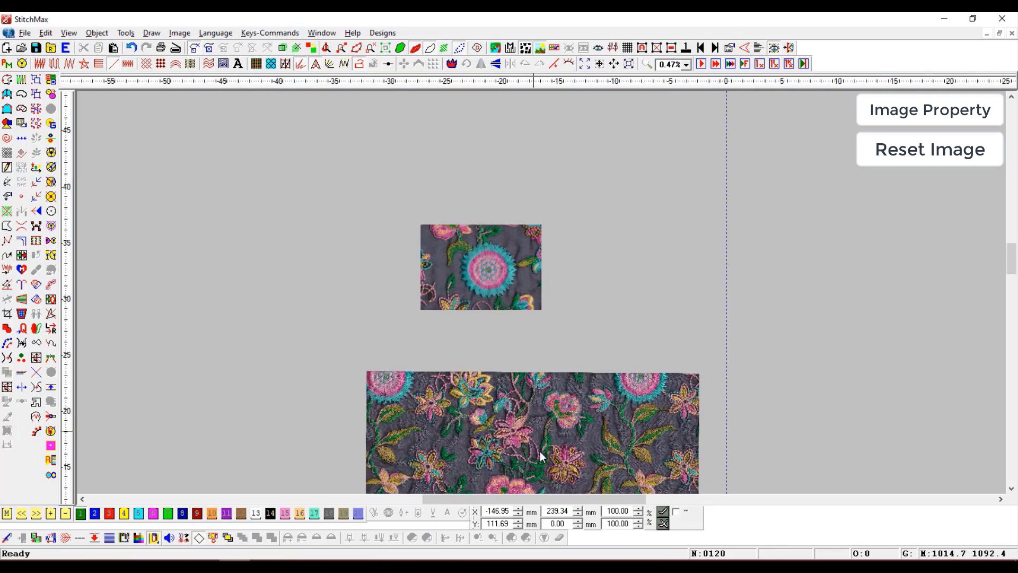
click(557, 424)
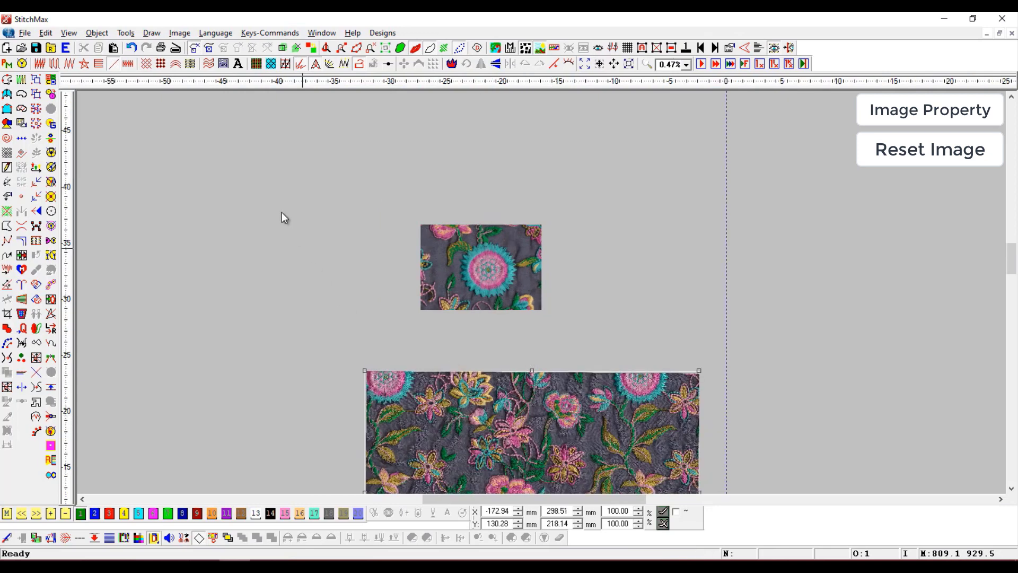
click(175, 35)
click(209, 103)
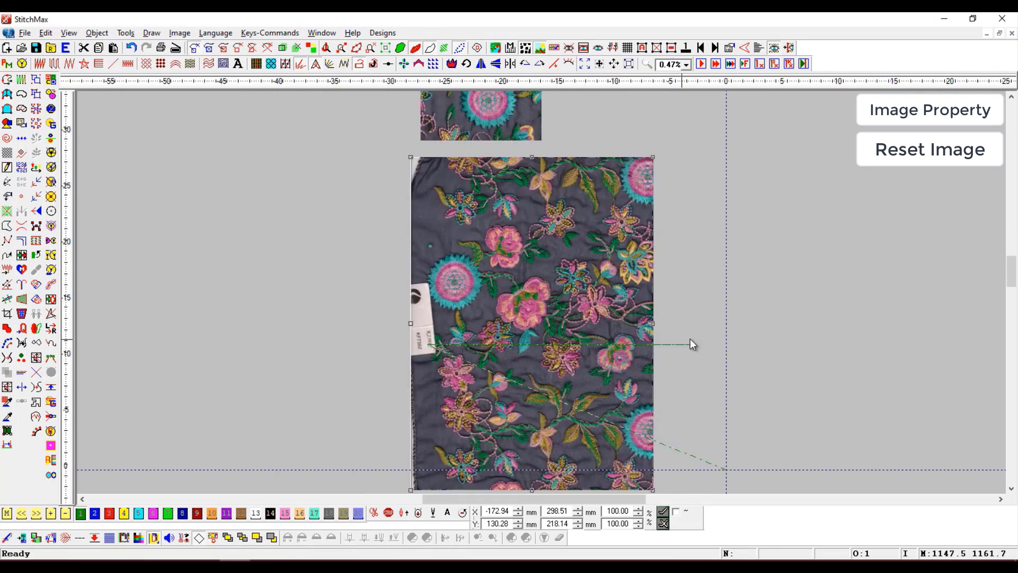
Delete the horizontal run line crossing the tagged image
click(692, 345)
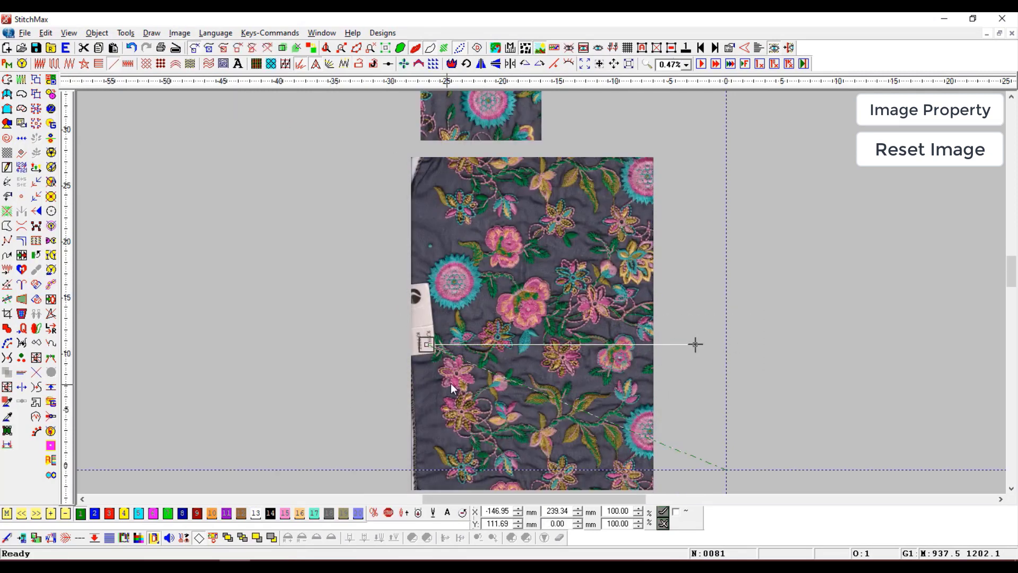
right_click(478, 377)
Apply Reset Image to the small cropped image
scroll(508, 370, up, 2)
click(496, 199)
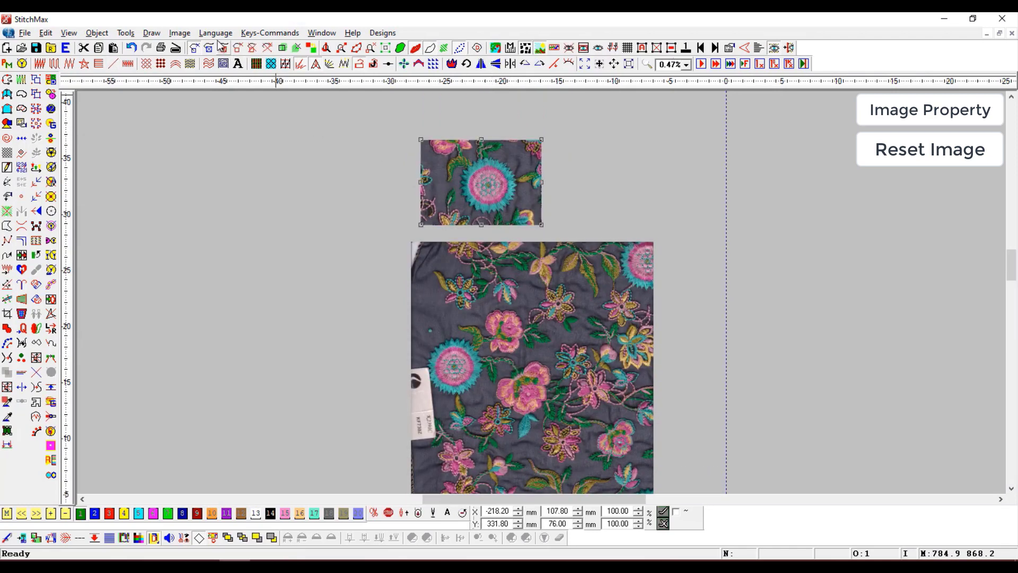
click(179, 34)
click(196, 104)
Switch to File Explorer and compare the original image 19 with its cropped copy 19$1 on New Volume (D:)
key(super+e)
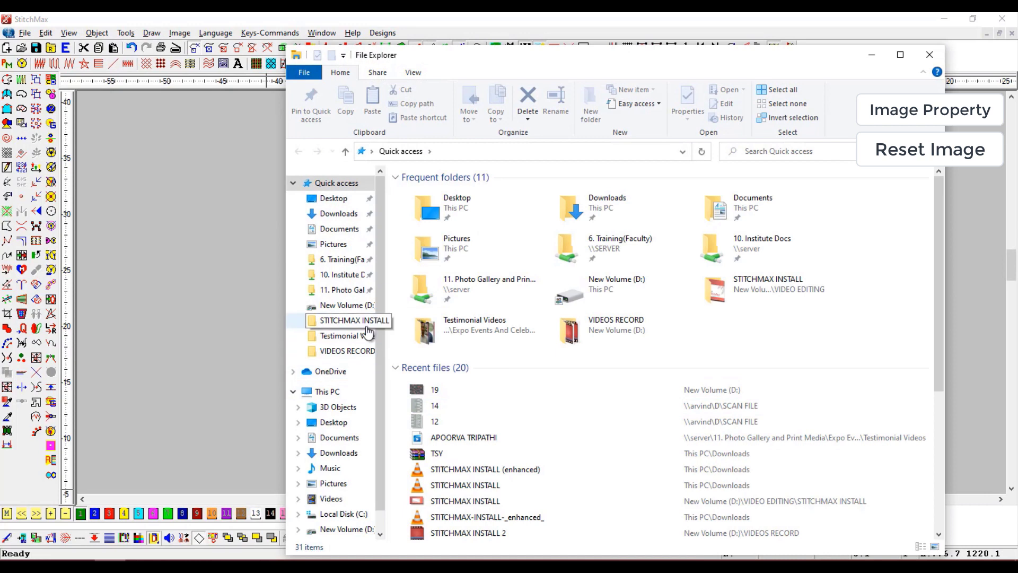
click(342, 528)
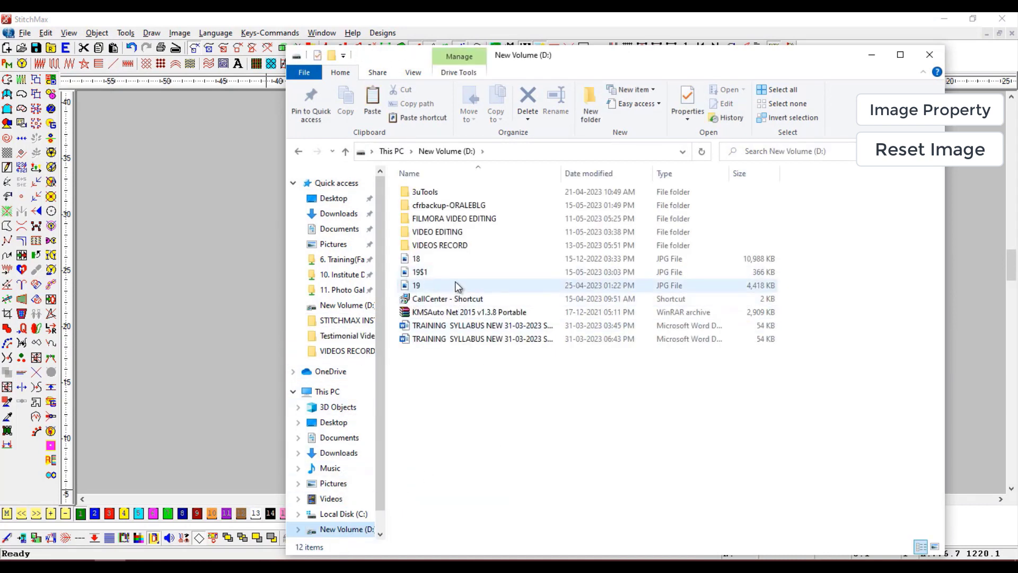
click(417, 287)
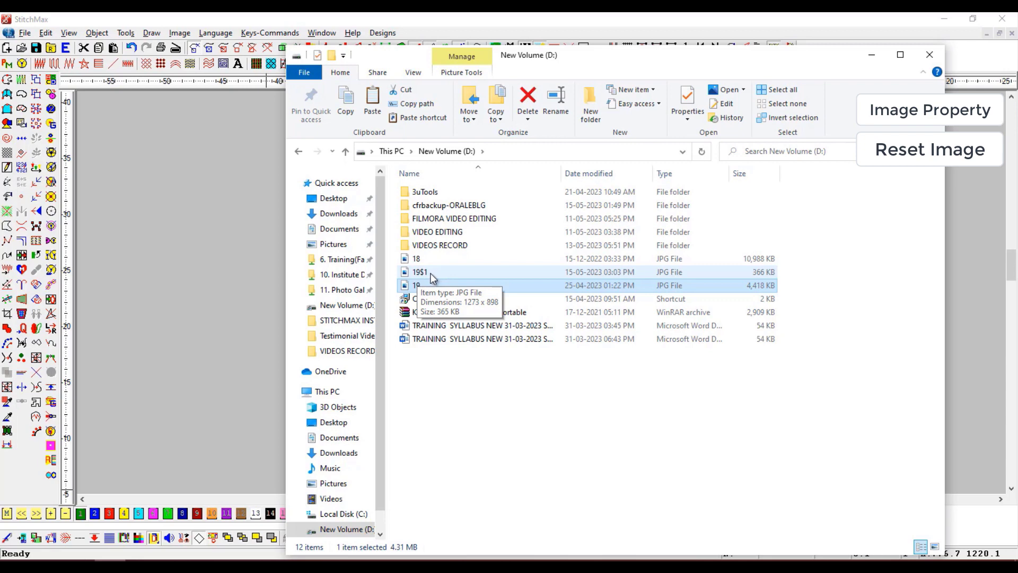
Switch back to StitchMax and delete the small cropped image
click(247, 177)
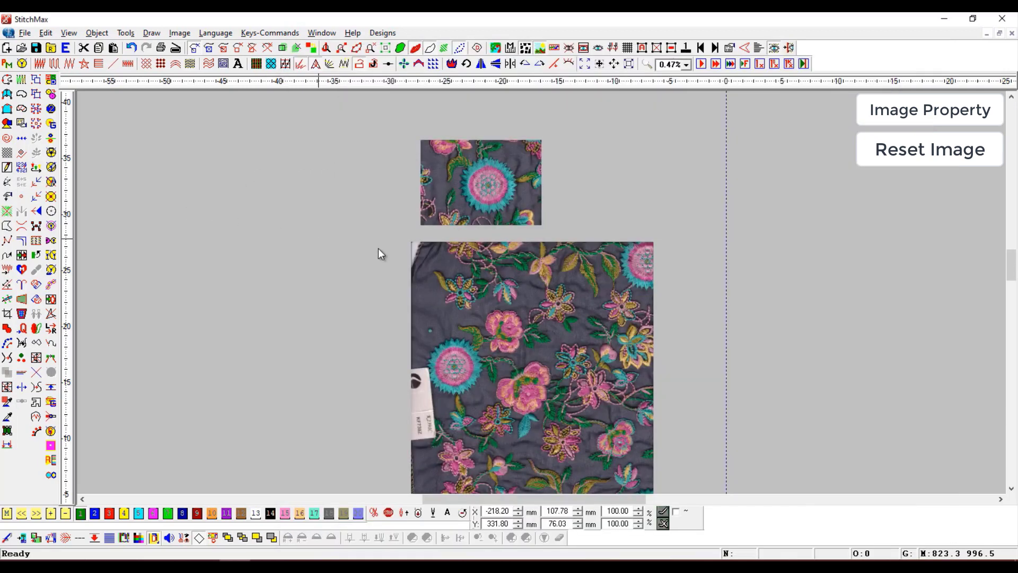
click(484, 211)
key(Delete)
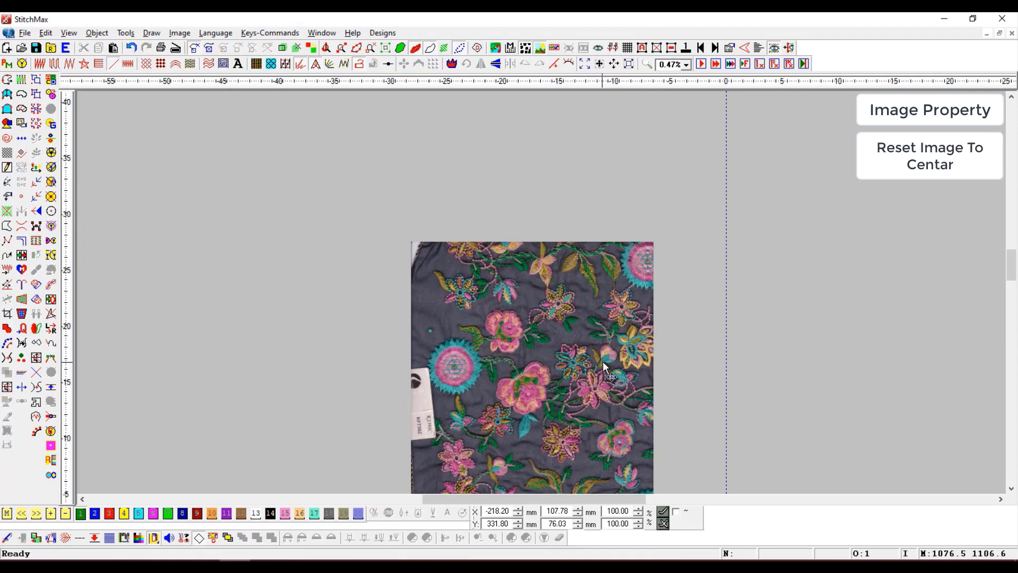
Rotate the tagged image freehand counterclockwise and restore it upright at the design origin with Reset Image To Center
click(610, 372)
click(184, 33)
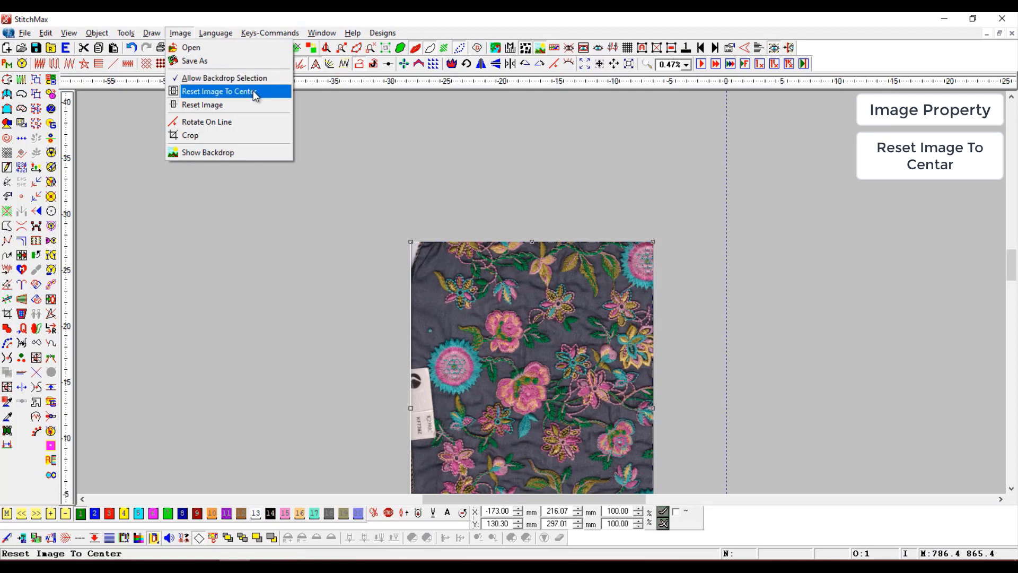
click(585, 271)
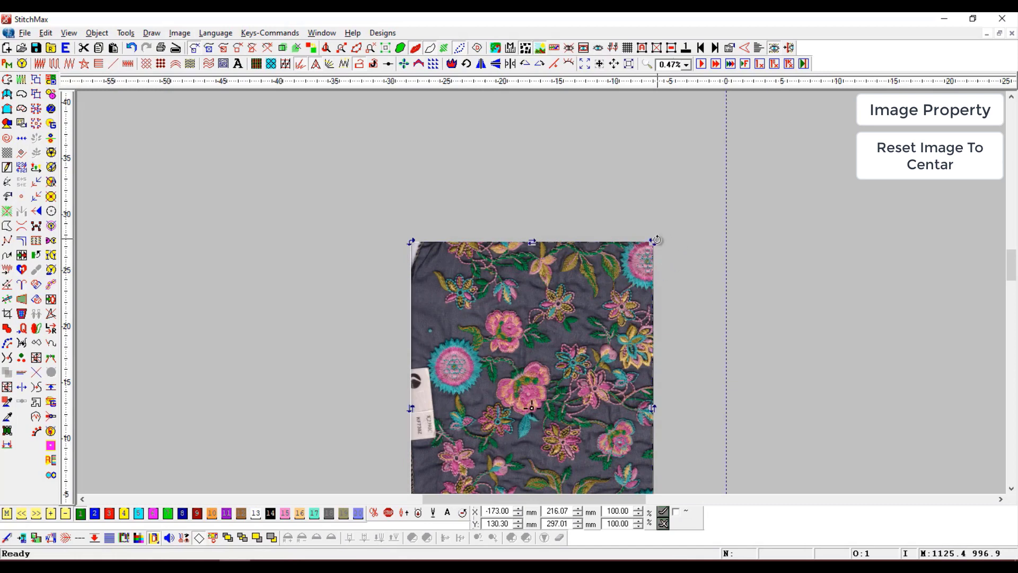
drag(656, 240, 272, 81)
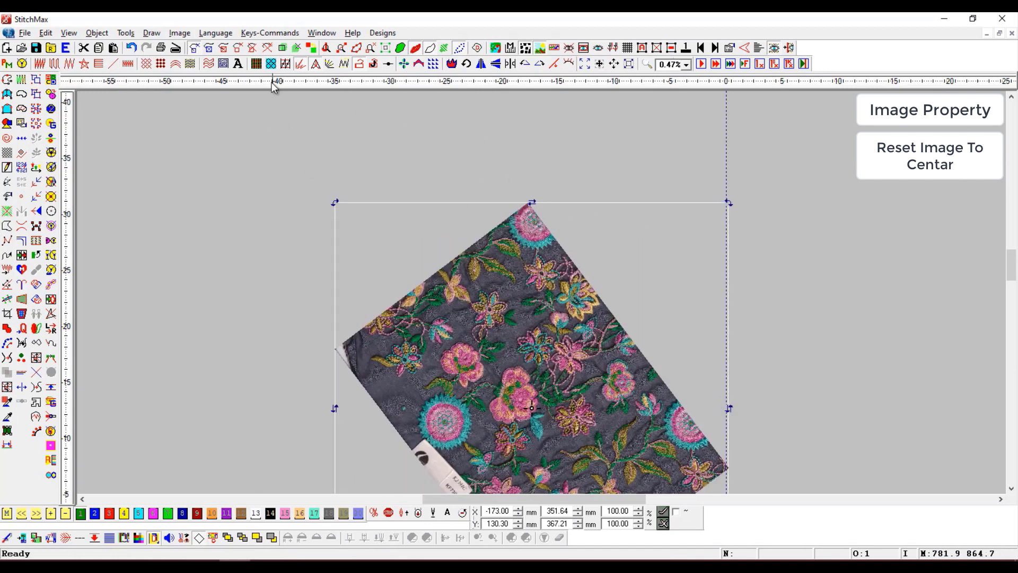
click(171, 36)
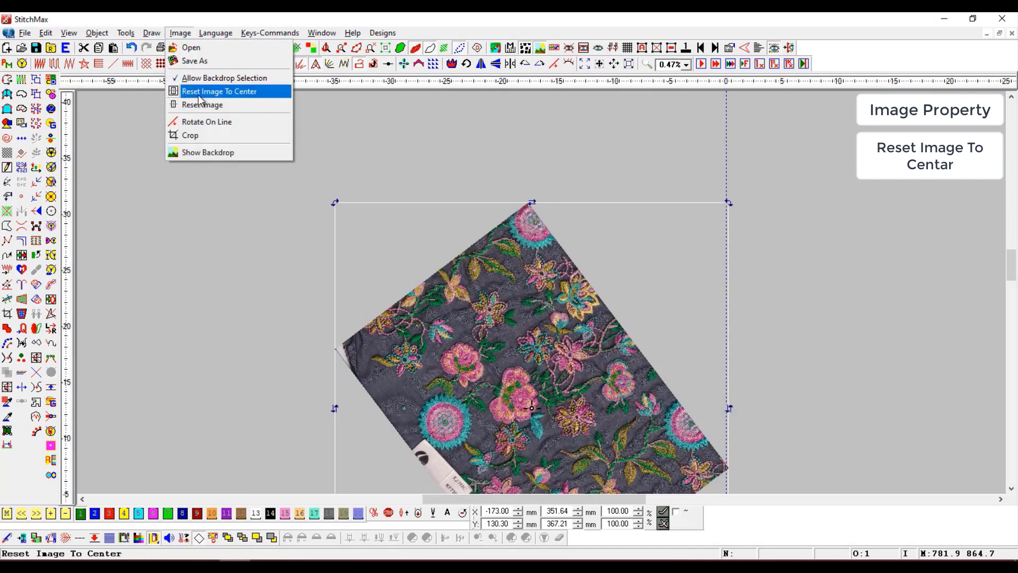
click(202, 94)
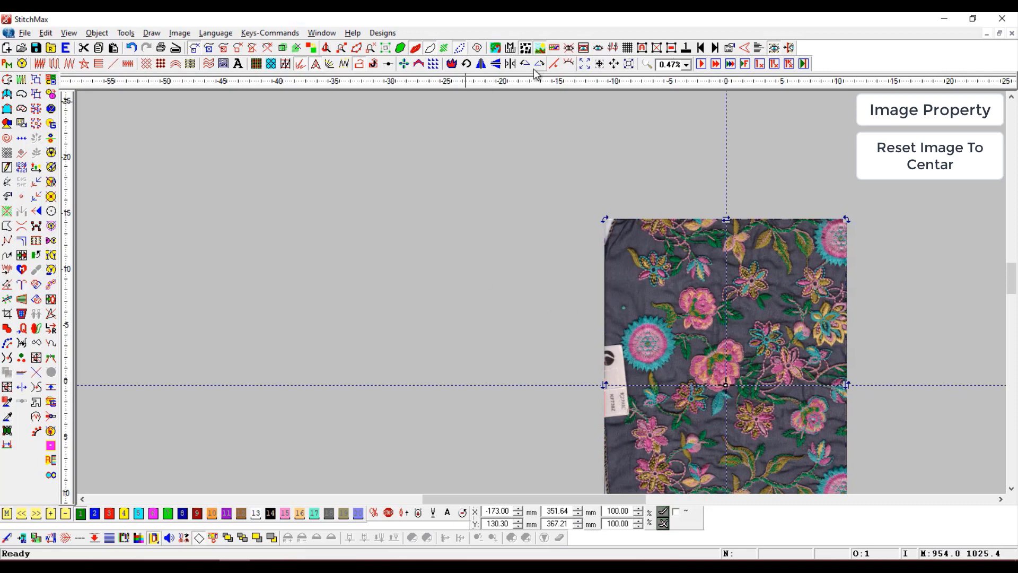
Rotate the tagged image counterclockwise to landscape with its tag at the lower edge, and move it to about X -236, Y 98 mm
click(496, 64)
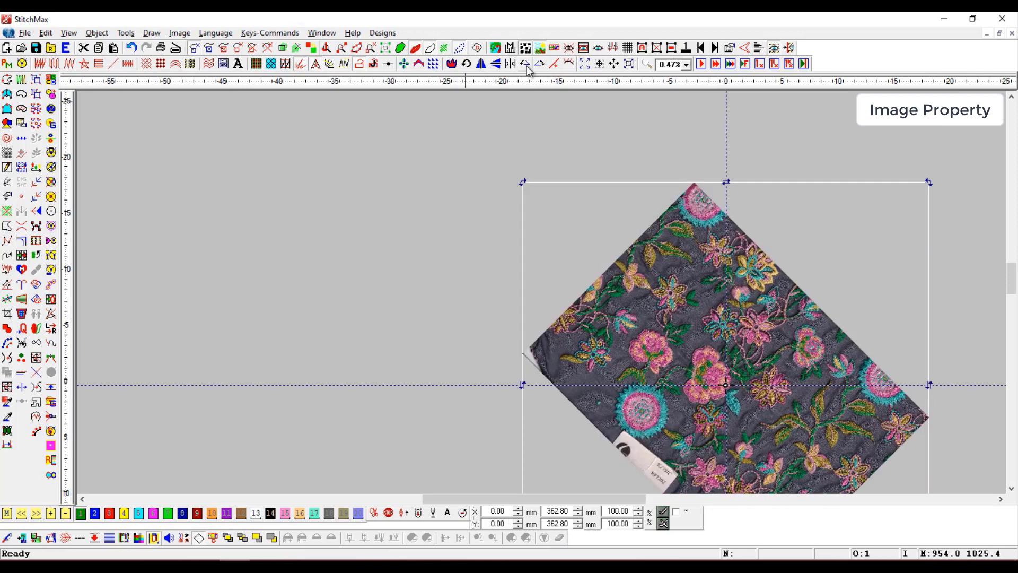
click(495, 64)
drag(741, 308, 475, 197)
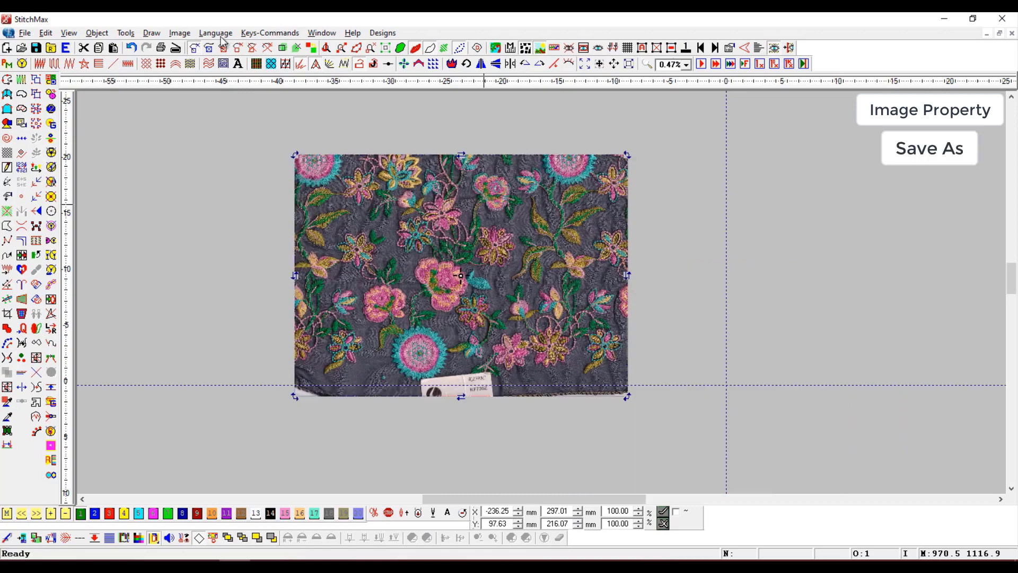
Import image 19 from New Volume (D:) and place it directly above the tagged image, at about X -238, Y 312 mm
click(180, 33)
click(191, 48)
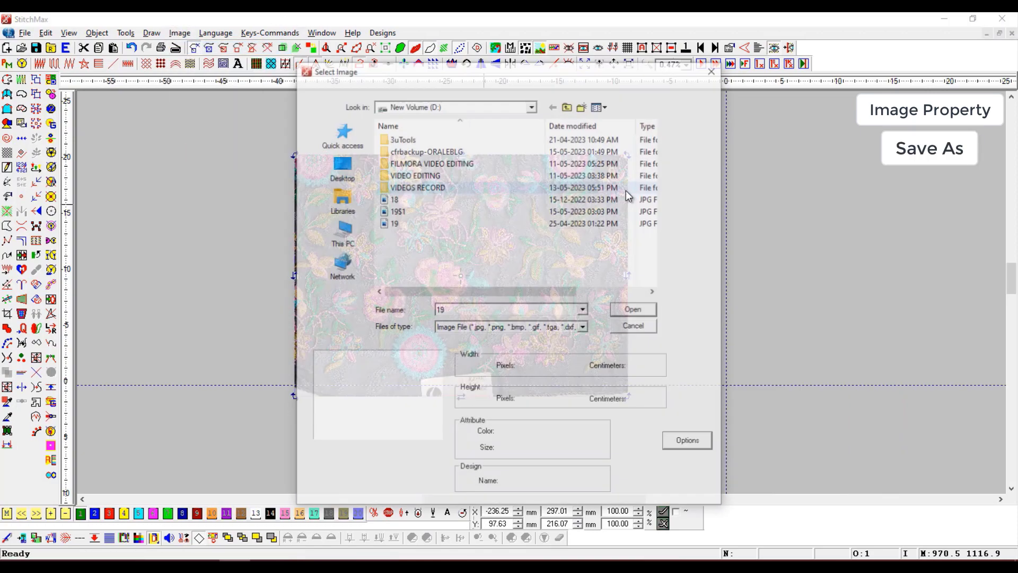
click(395, 223)
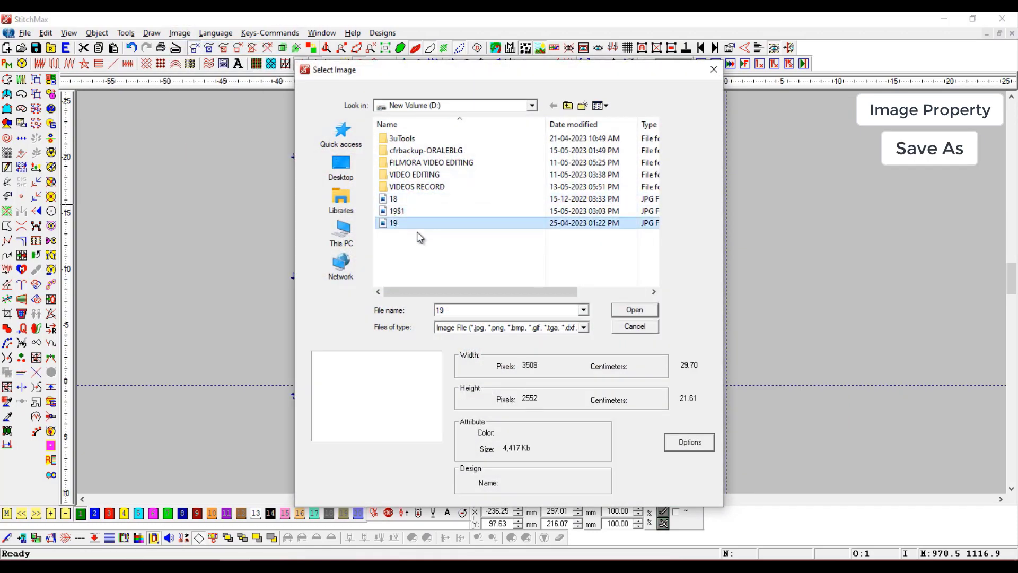
click(634, 311)
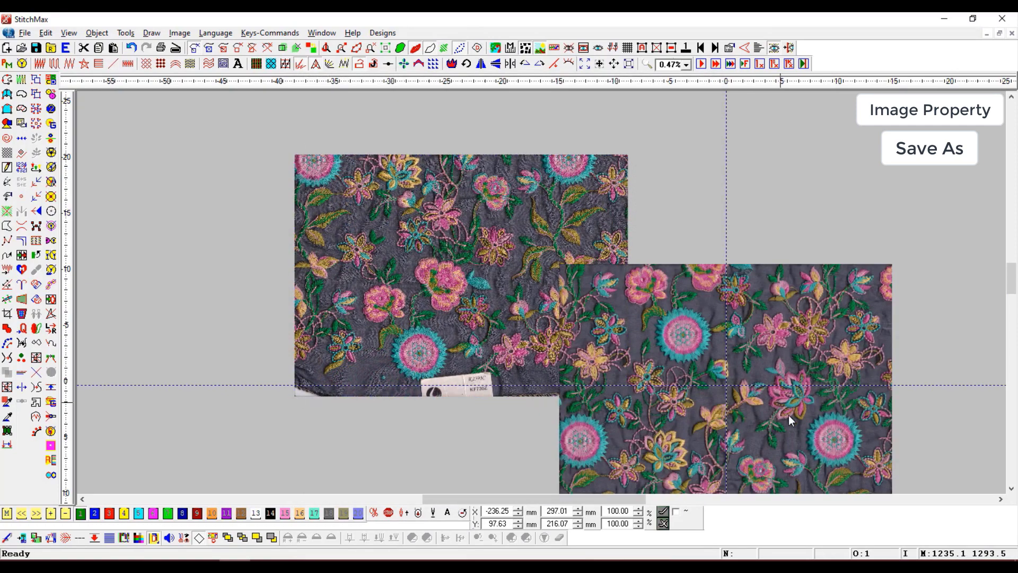
mouse_move(648, 187)
mouse_down()
mouse_move(526, 90)
mouse_move(522, 185)
mouse_up()
Straighten image 19 with Rotate On Line, using a line between matching points on its left and right leaves near the seam
key(z)
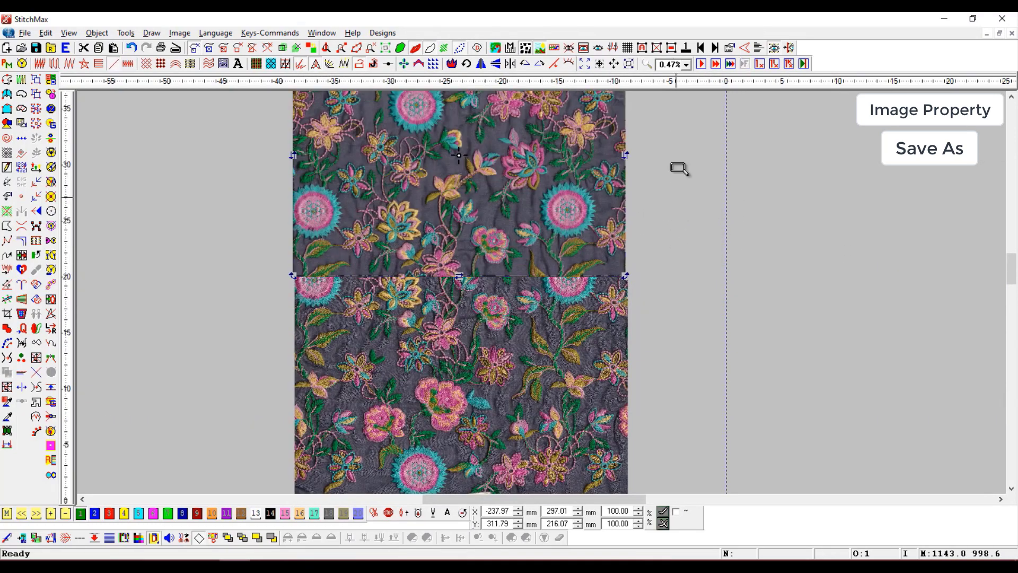
drag(658, 153, 334, 289)
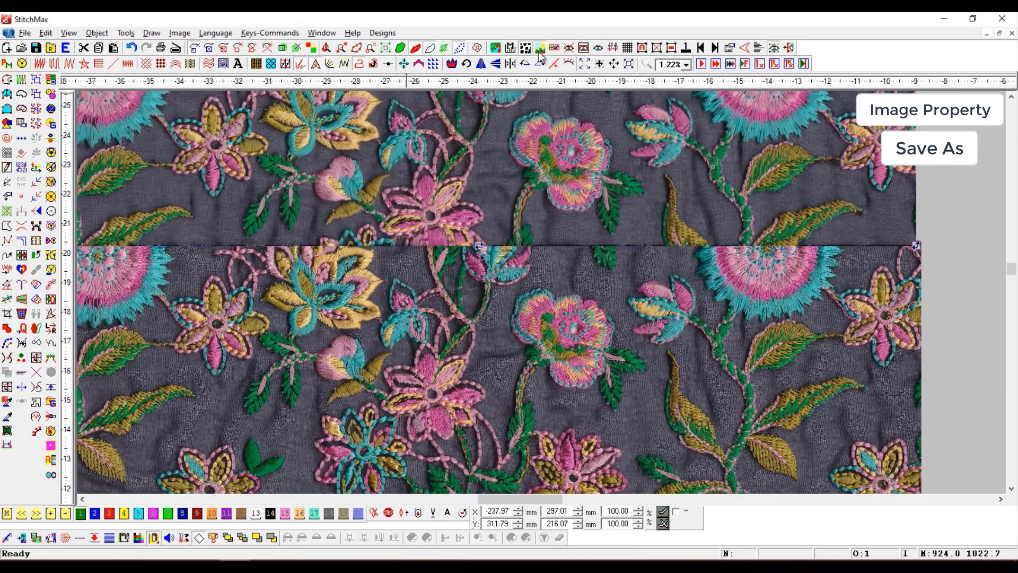
click(195, 219)
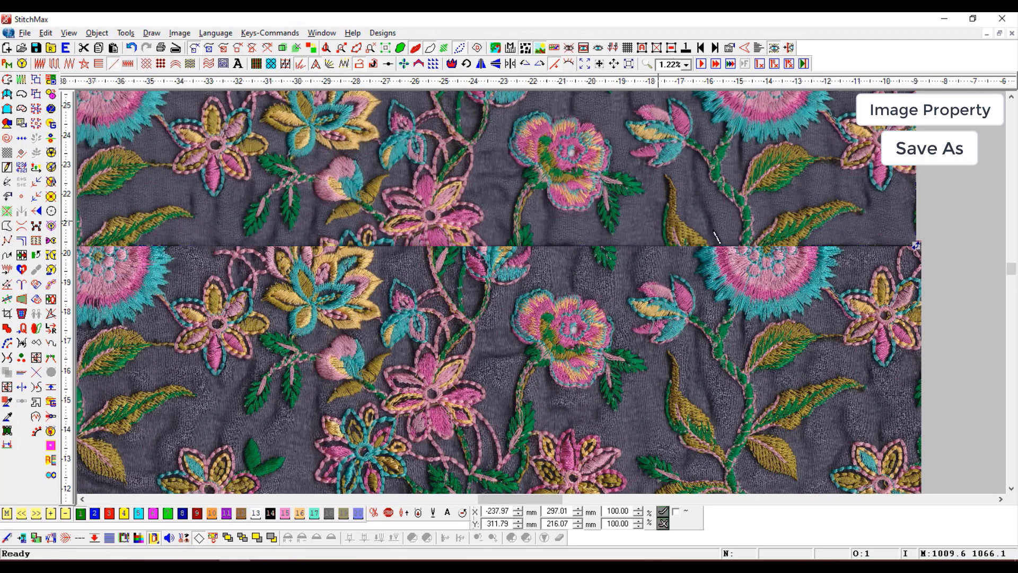
click(864, 213)
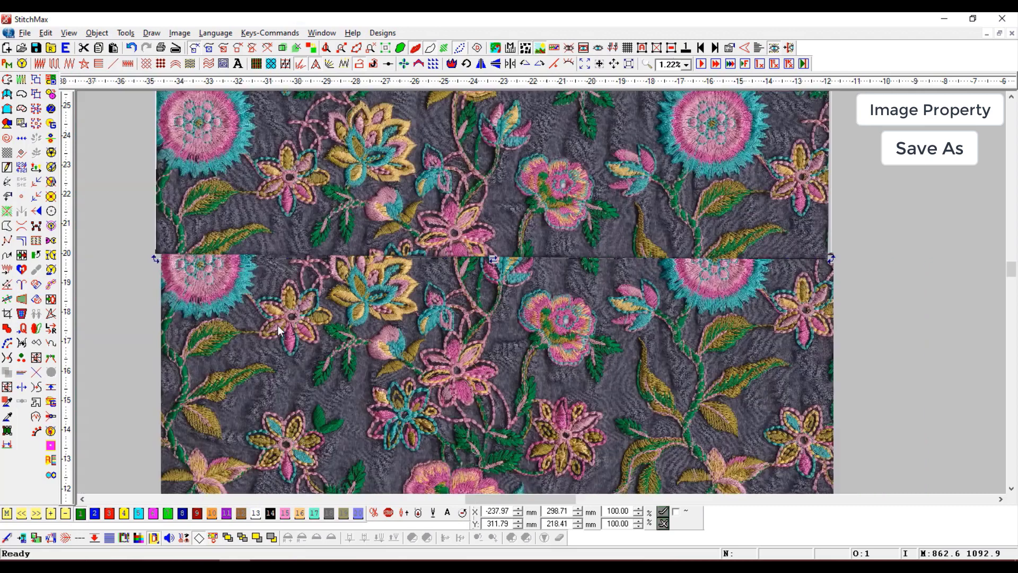
Move image 19 down to about Y 250 mm so its flowers and leaves overlap the tagged image's pattern, and deselect it
drag(171, 433, 171, 452)
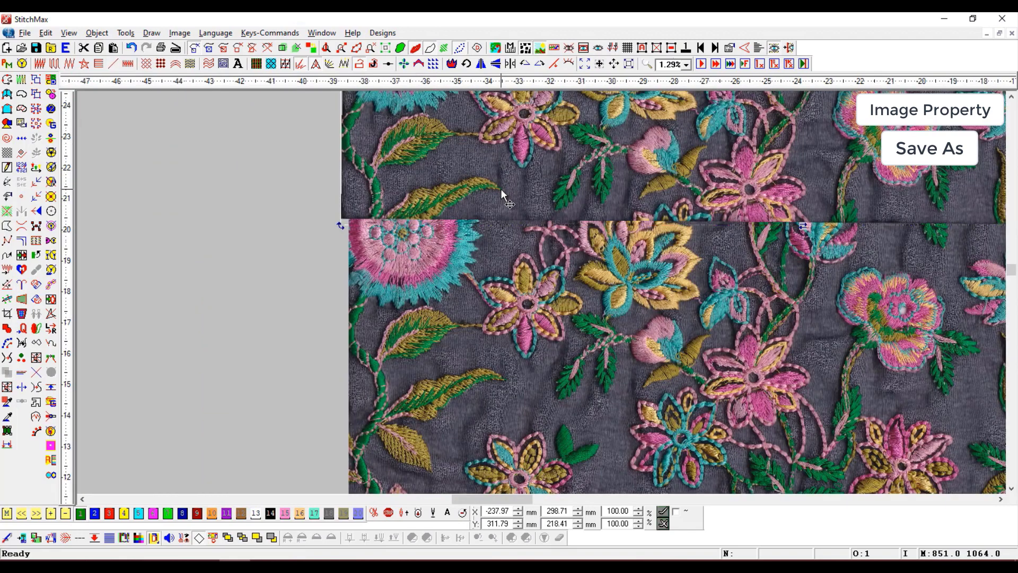
drag(504, 222, 504, 379)
scroll(530, 368, down, 3)
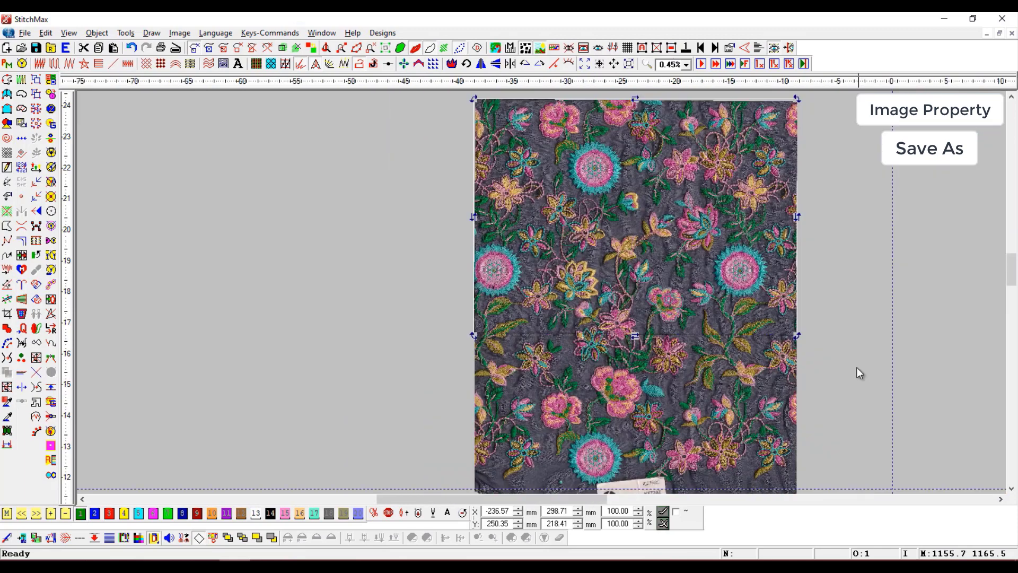
scroll(856, 353, down, 1)
click(727, 218)
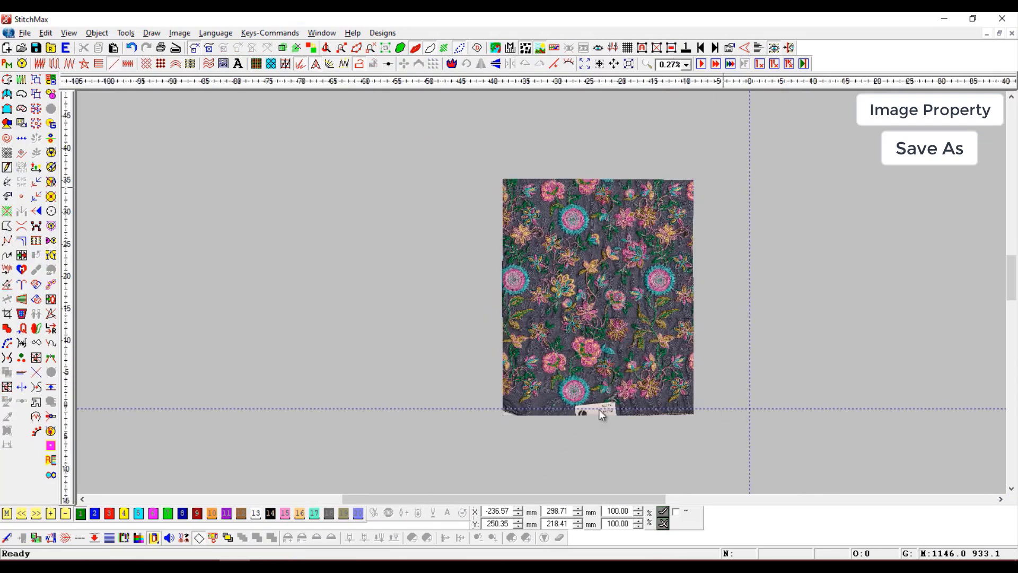
Select the matched fabric images and save them as JPEG file 20 on New Volume (D:)
scroll(598, 412, up, 1)
click(549, 287)
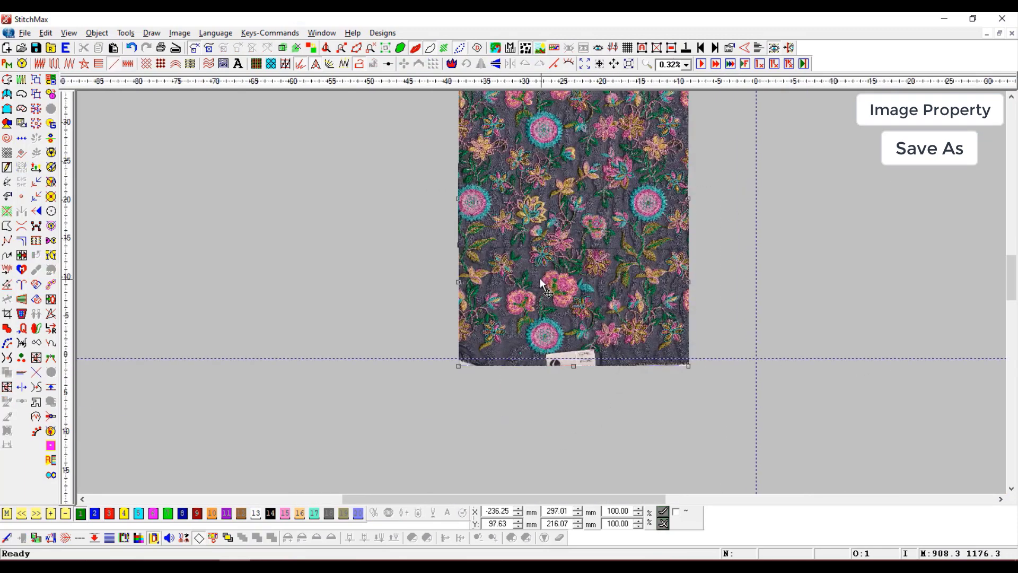
click(178, 34)
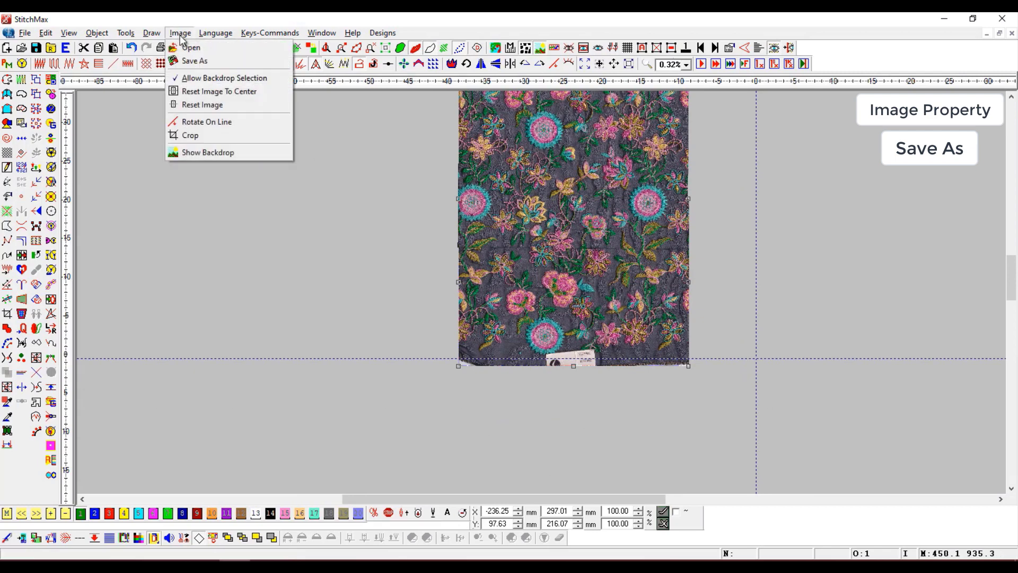
click(201, 63)
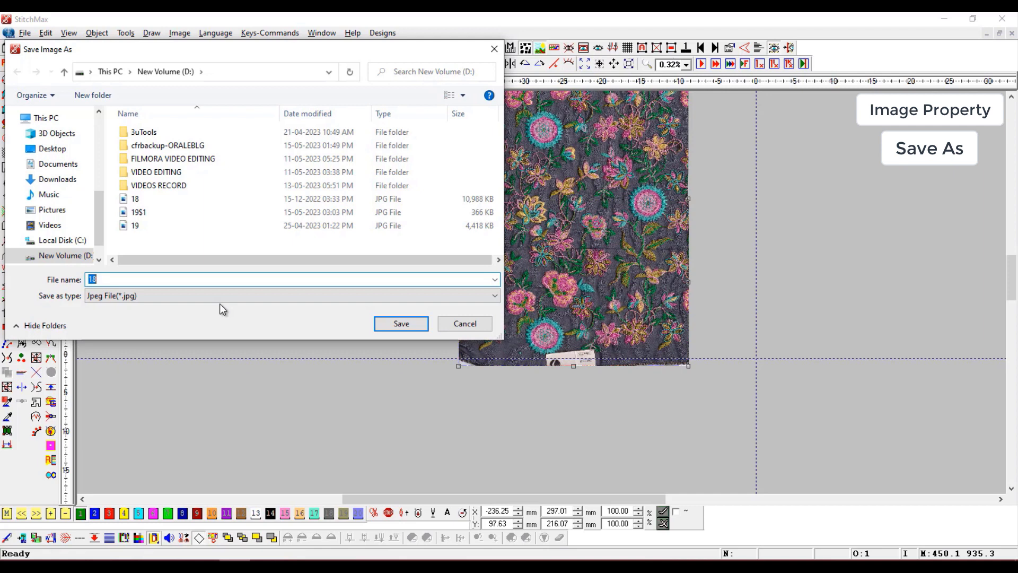
text(20)
click(401, 324)
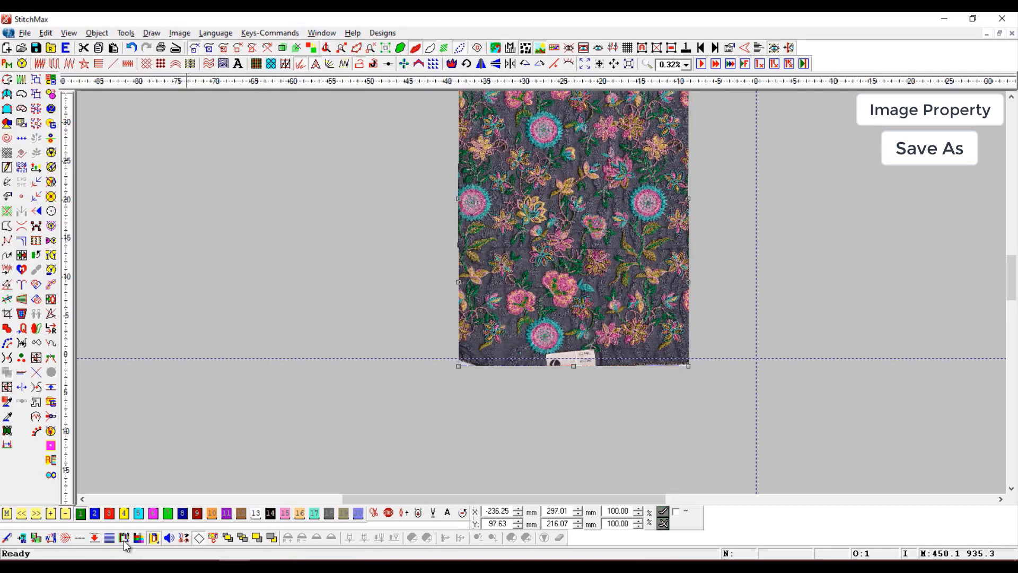
Switch to File Explorer, open the saved image 20 in the photo viewer, examine its seam closely and close it
click(234, 563)
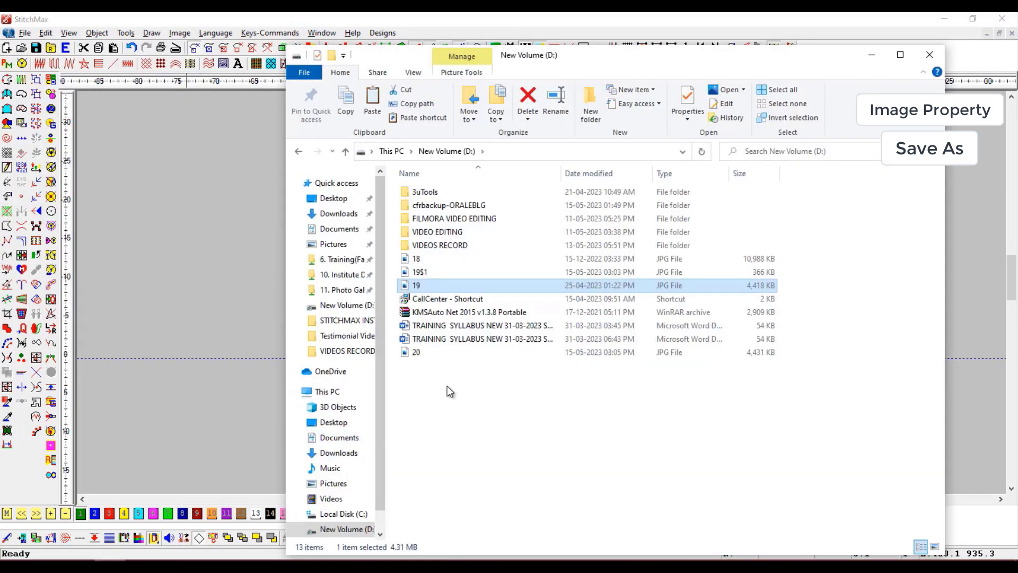
double_click(442, 354)
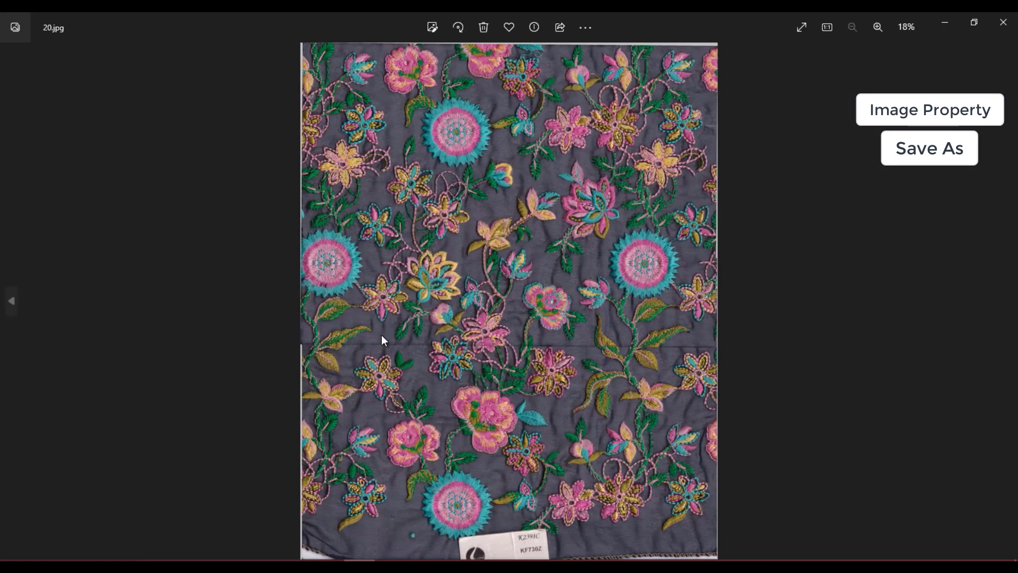
scroll(603, 364, up, 5)
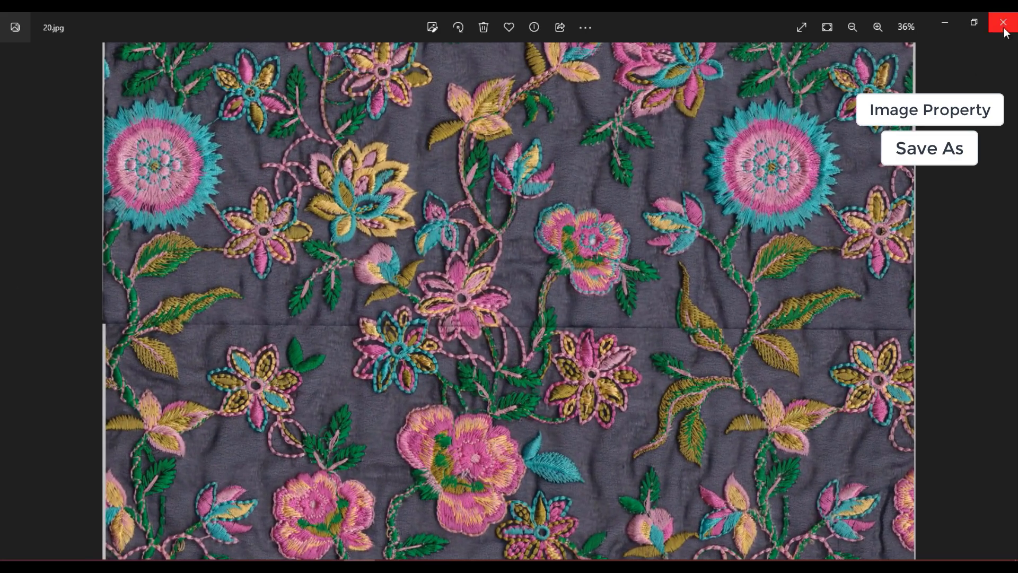
click(1004, 29)
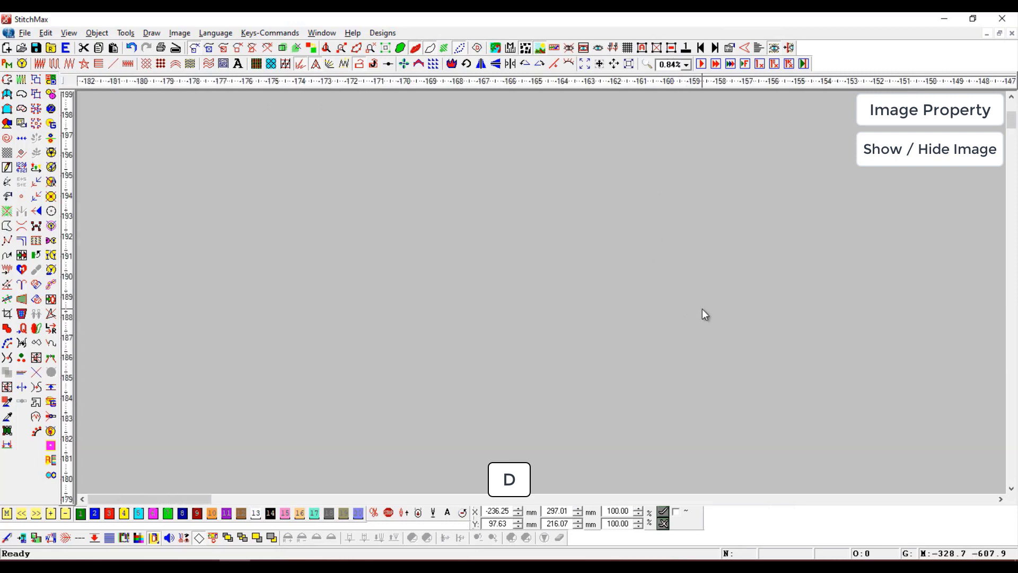
Digitize the first boundary curve of a column fill along the lower edge of the small olive leaf just below the seam
click(704, 309)
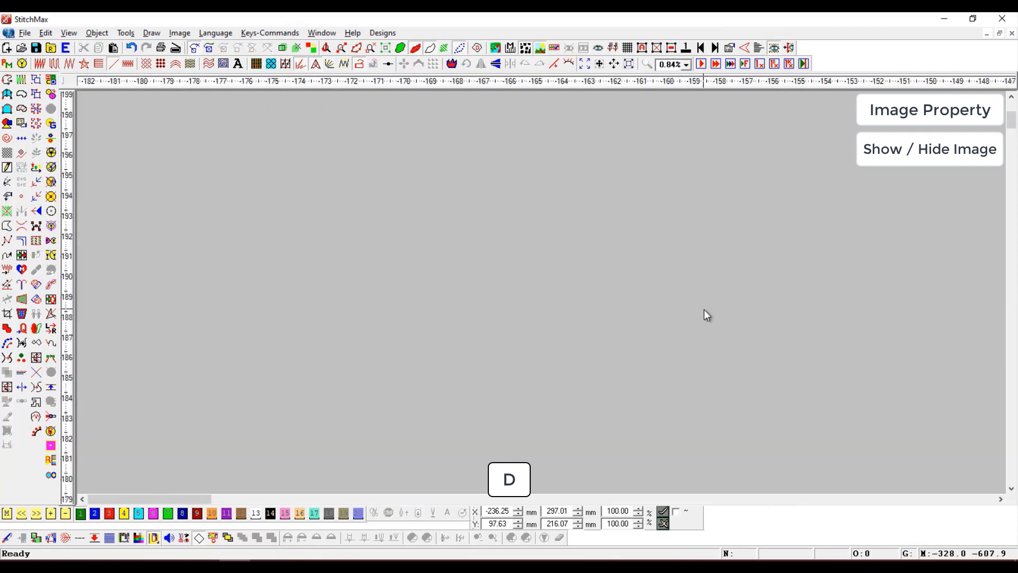
scroll(698, 308, down, 10)
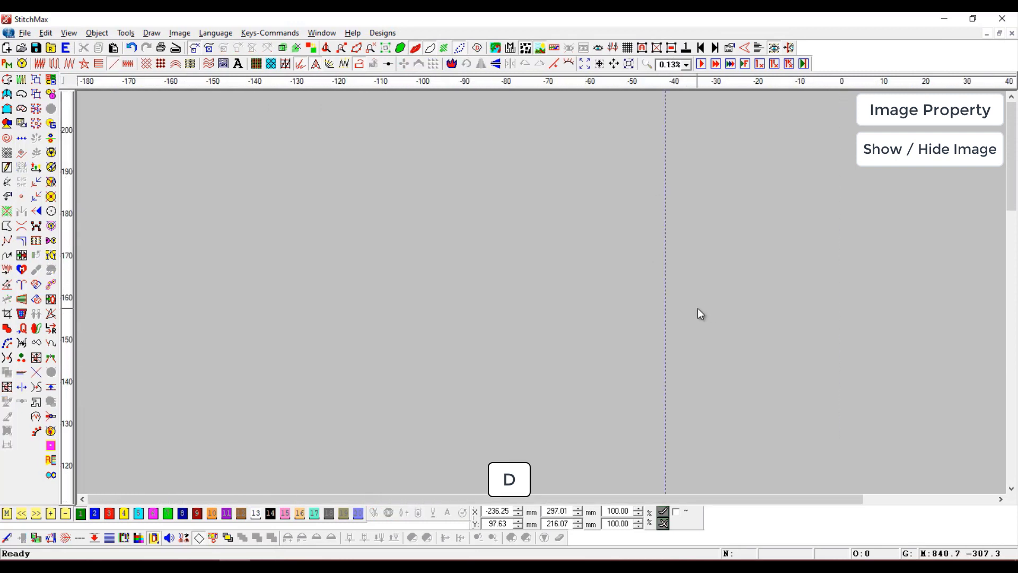
key(z)
drag(519, 142, 780, 508)
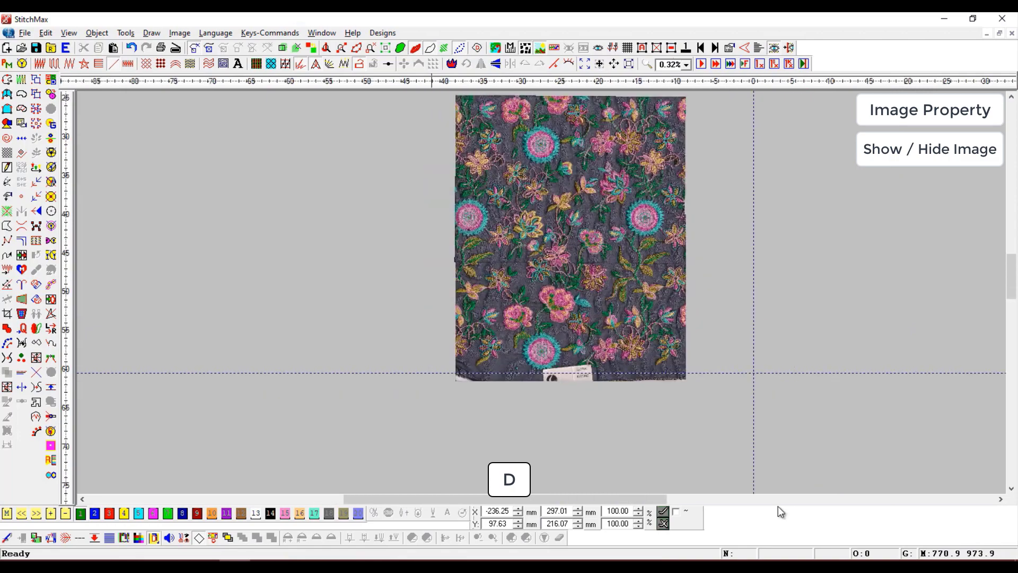
scroll(785, 508, down, 1)
key(Up)
drag(629, 259, 647, 454)
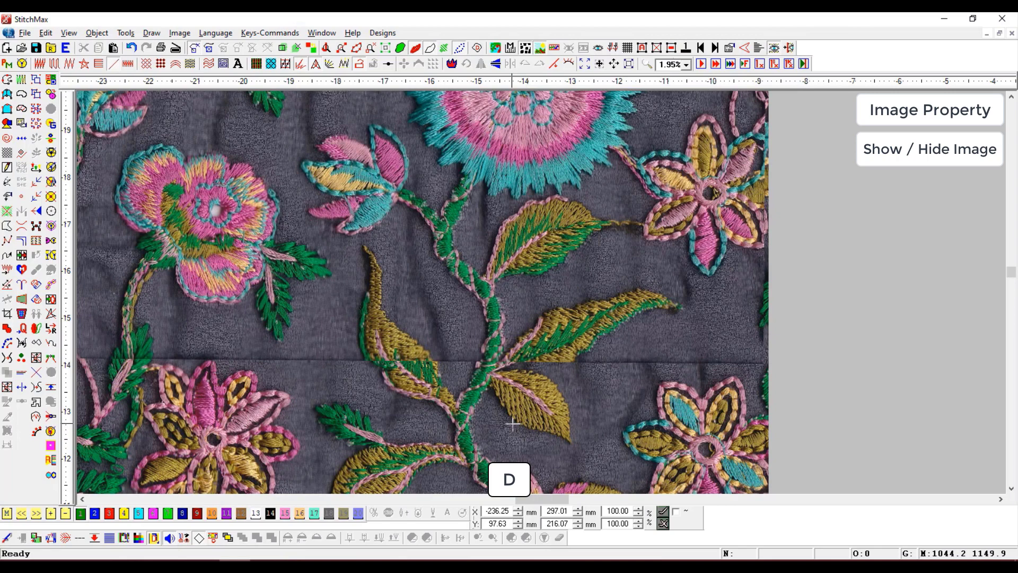
key(d)
click(484, 381)
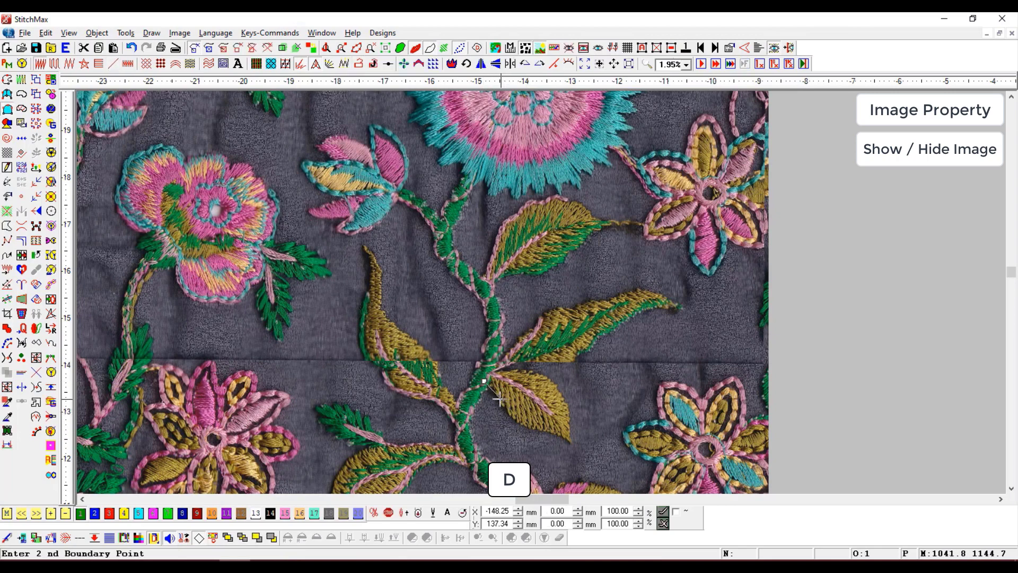
click(500, 398)
drag(474, 354, 575, 445)
click(484, 343)
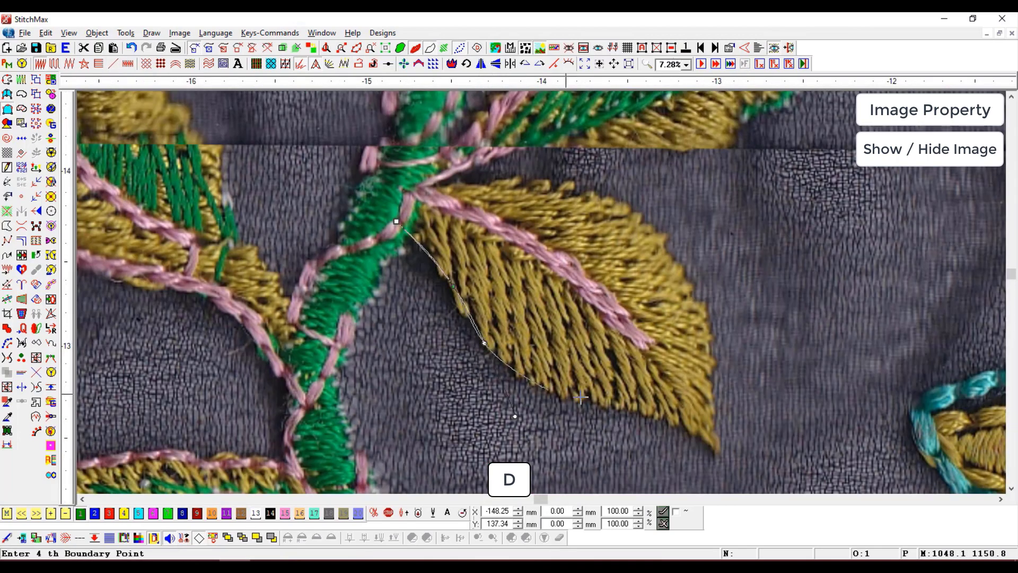
click(600, 402)
click(670, 418)
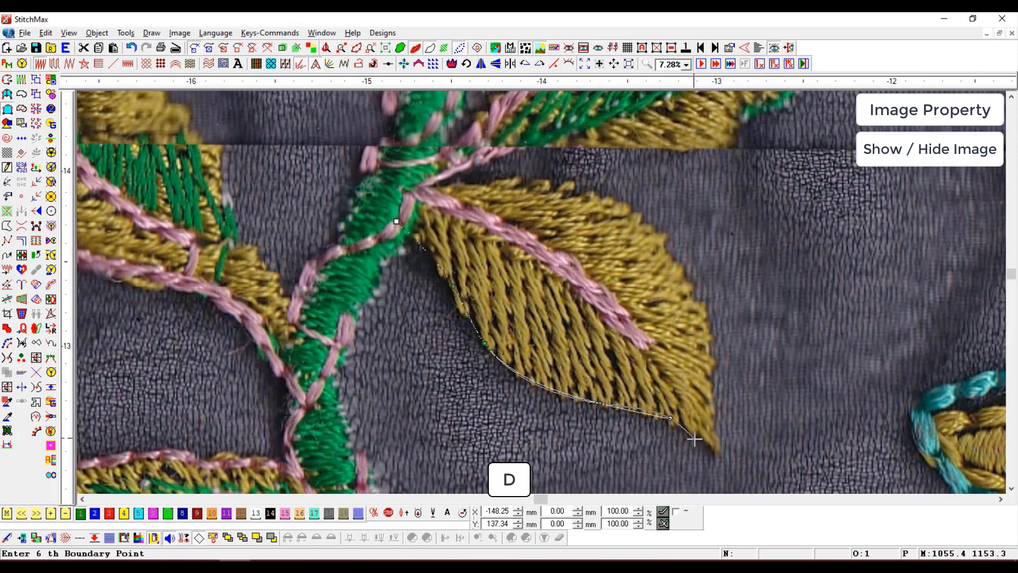
right_click(695, 438)
Digitize the second boundary curve along the leaf's pink midrib to fill its lower half, about 17 by 15 mm, with stitches
click(398, 181)
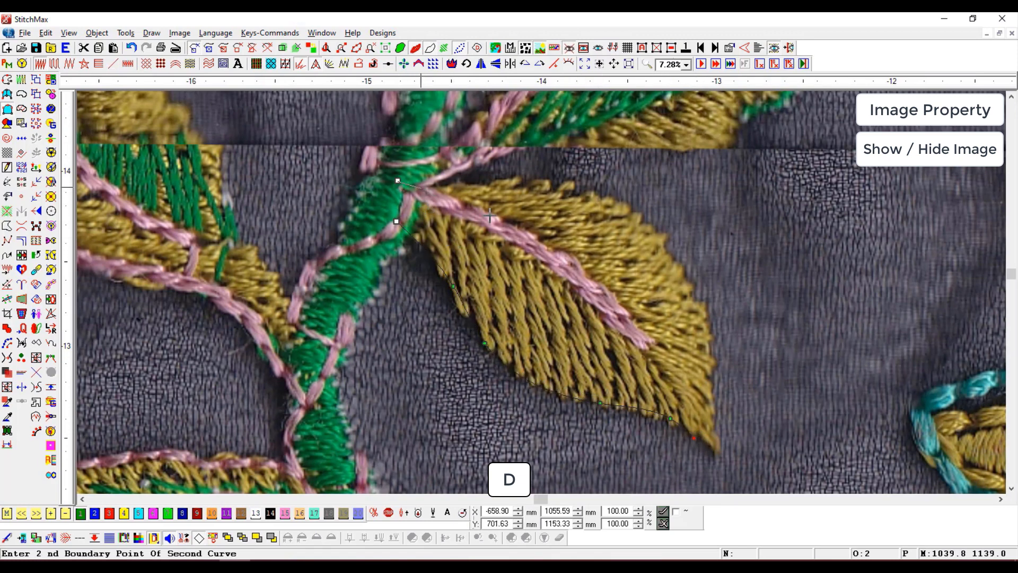
click(576, 265)
right_click(679, 392)
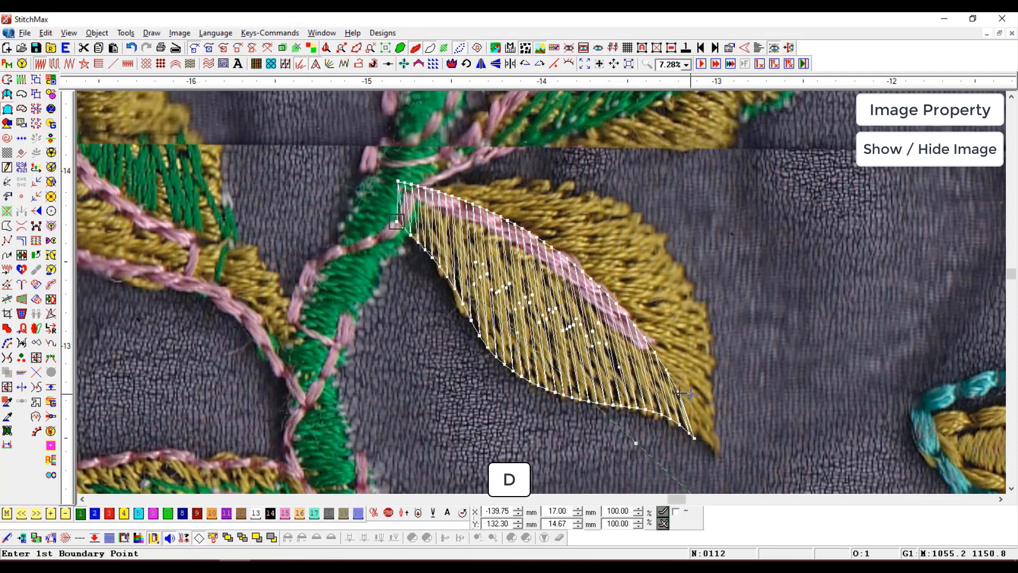
scroll(700, 390, down, 2)
scroll(732, 332, down, 1)
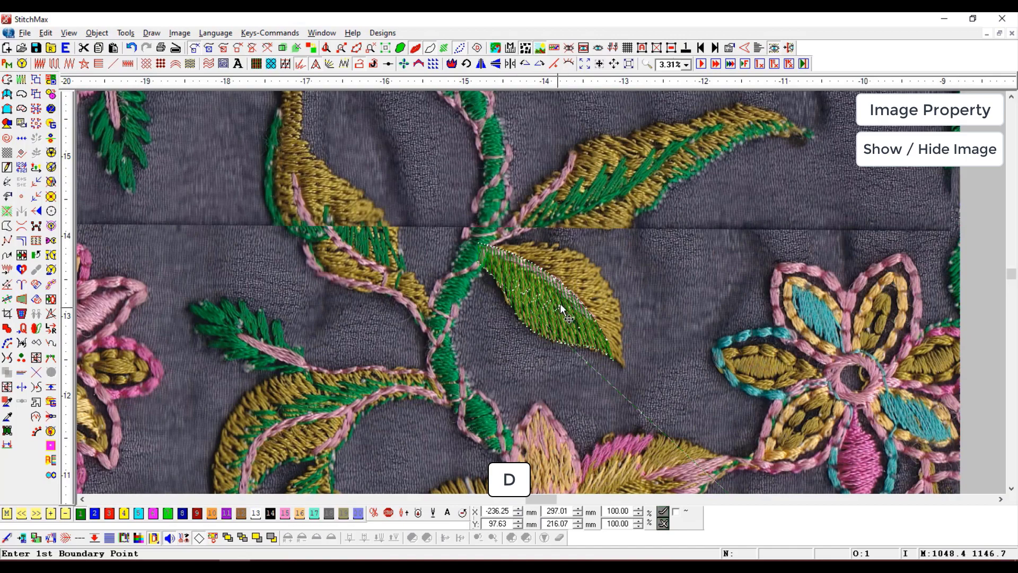
Toggle the backdrop images off and on to check the leaf stitches against them, and leave the images hidden
key(d)
key(d)
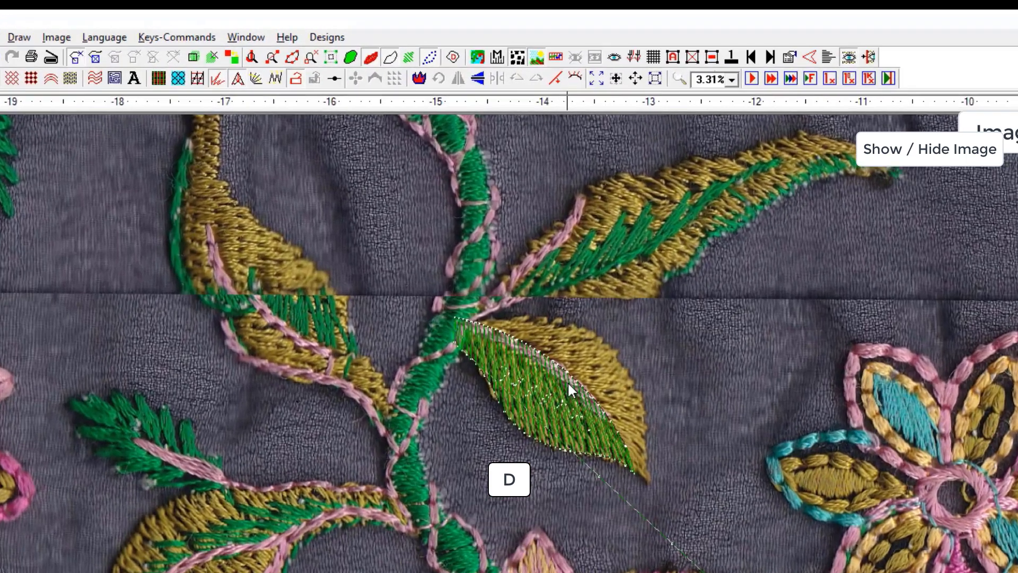
key(d)
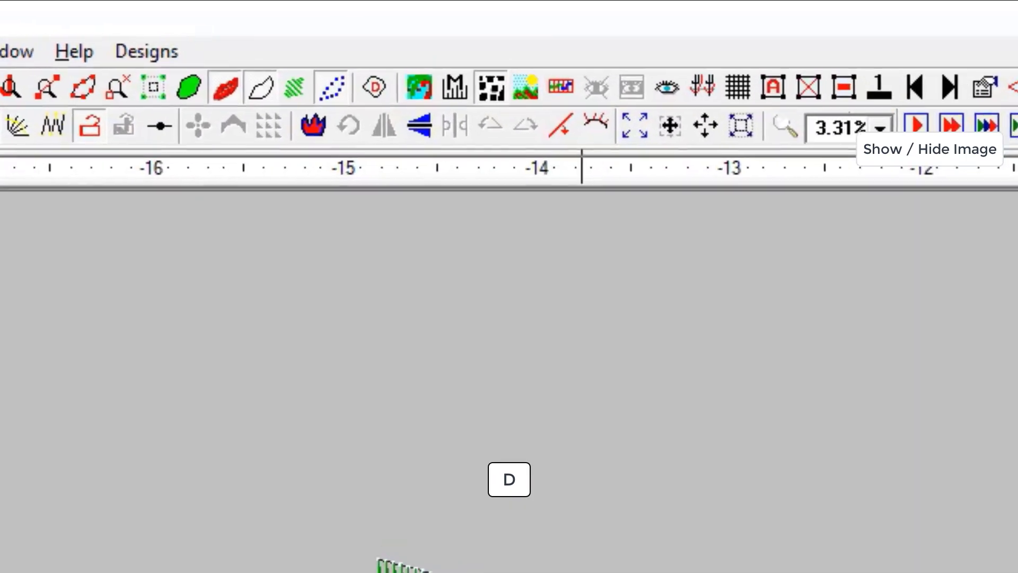
click(529, 83)
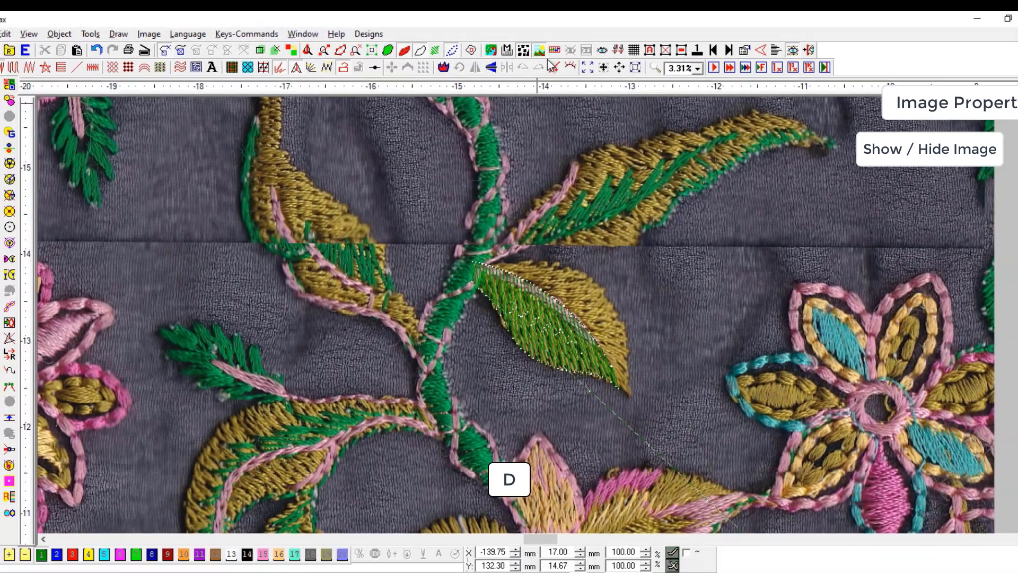
click(184, 33)
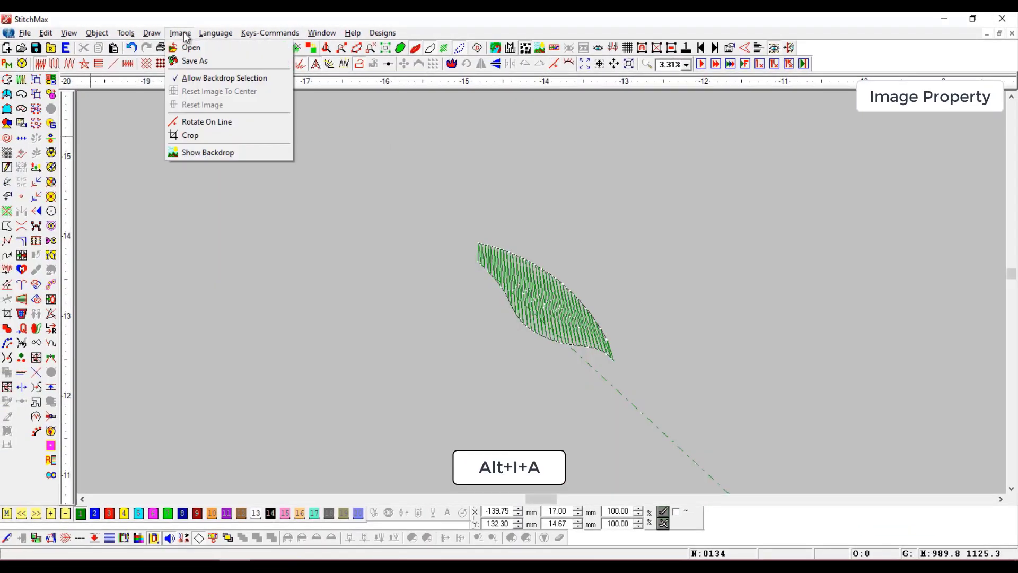
click(406, 166)
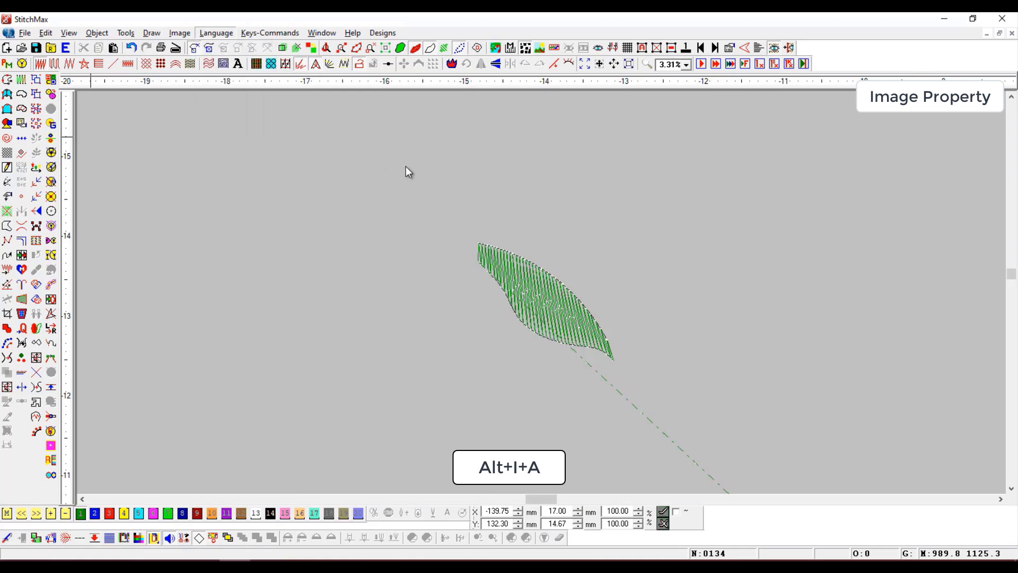
Show the hidden backdrop images again and toggle off the option that allows backdrop selection
key(d)
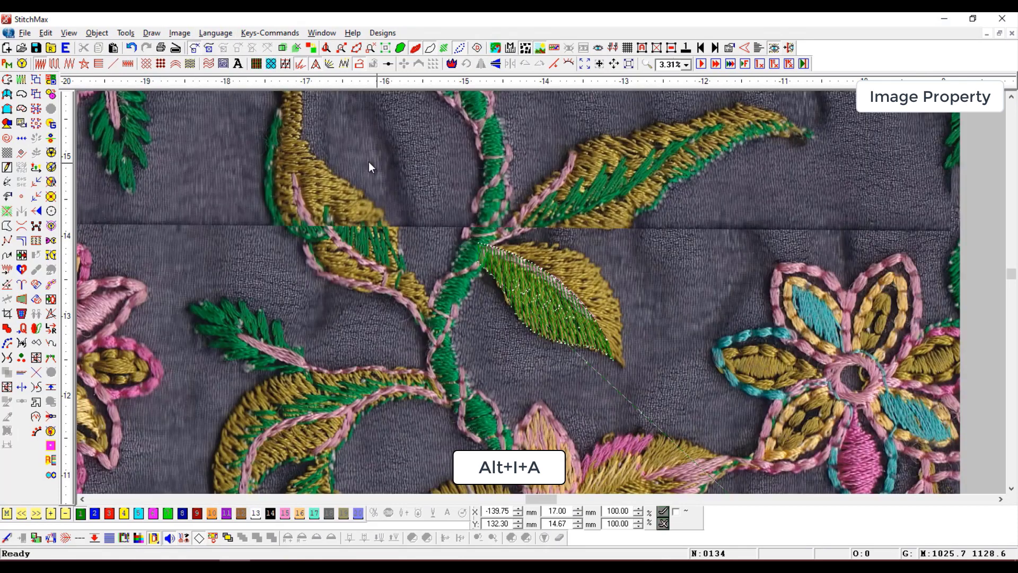
click(179, 35)
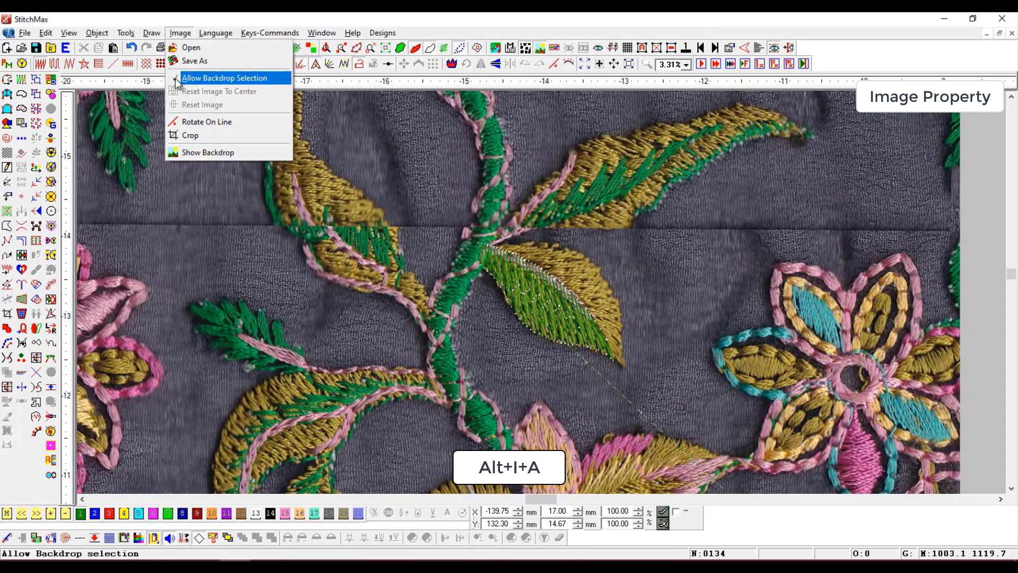
click(194, 83)
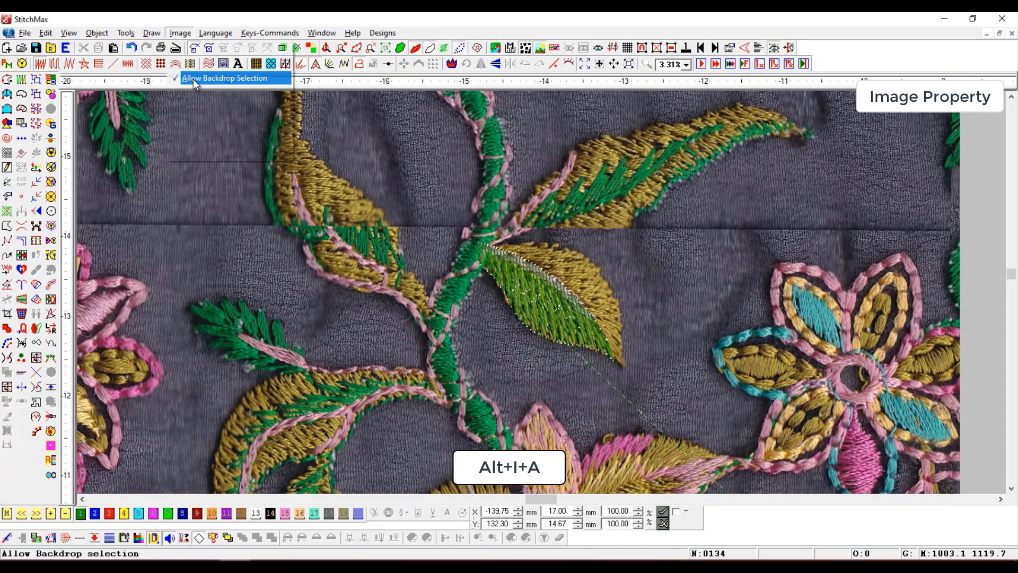
scroll(767, 190, down, 3)
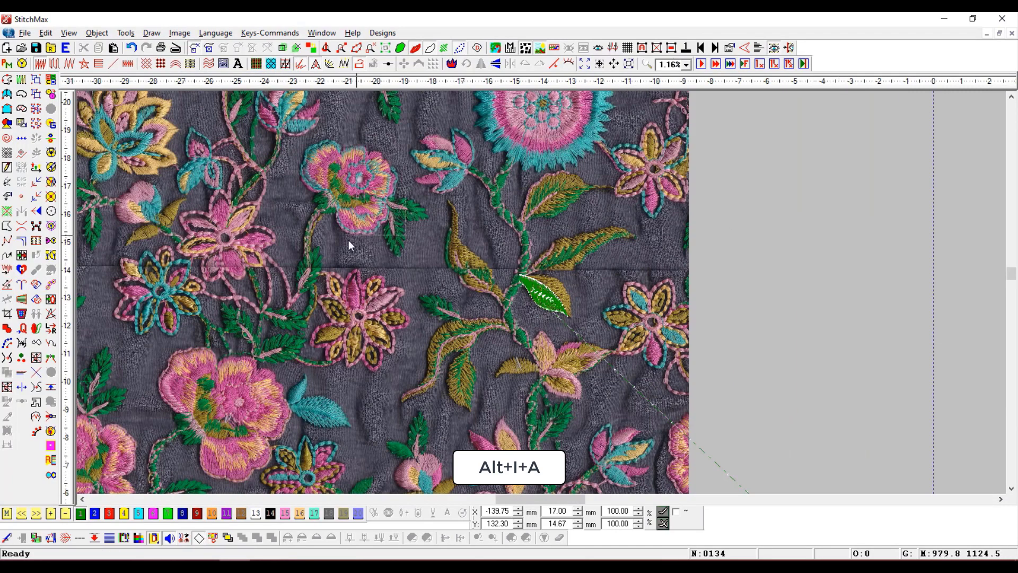
scroll(304, 362, down, 1)
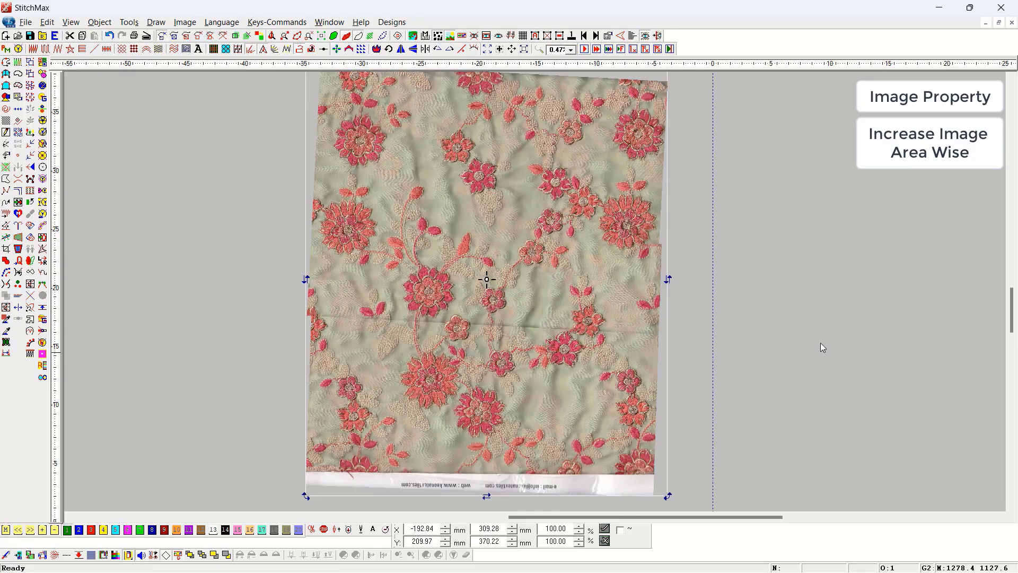
Measure the repeat distance between the tips of the two matching beige leaves above the lower pink flowers
scroll(229, 148, up, 2)
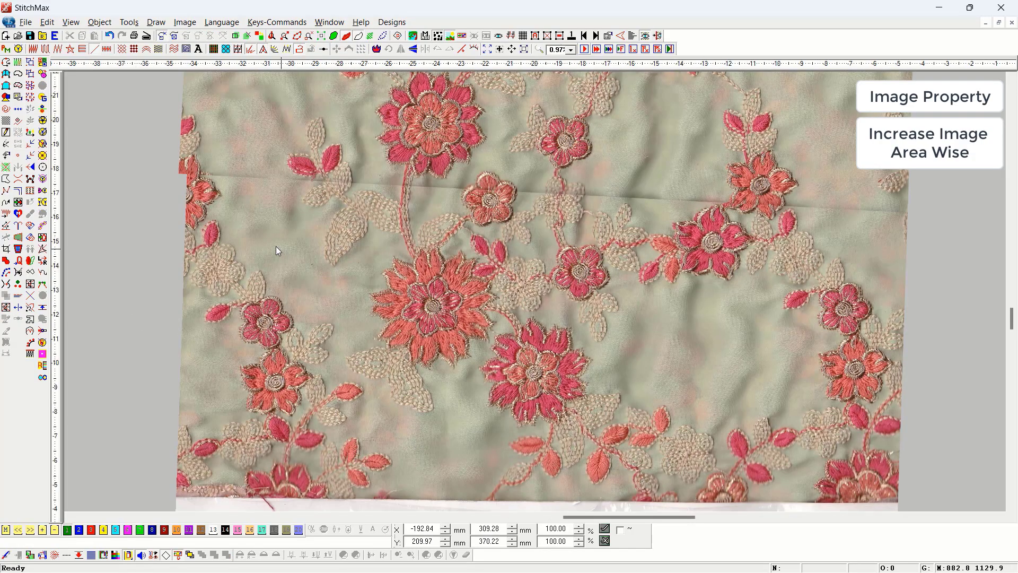
key(m)
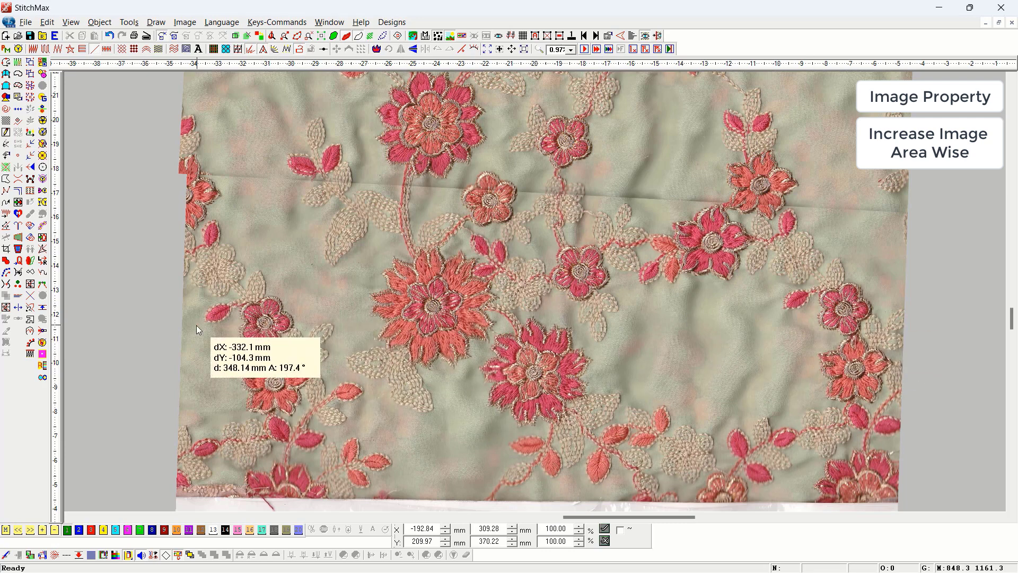
click(259, 272)
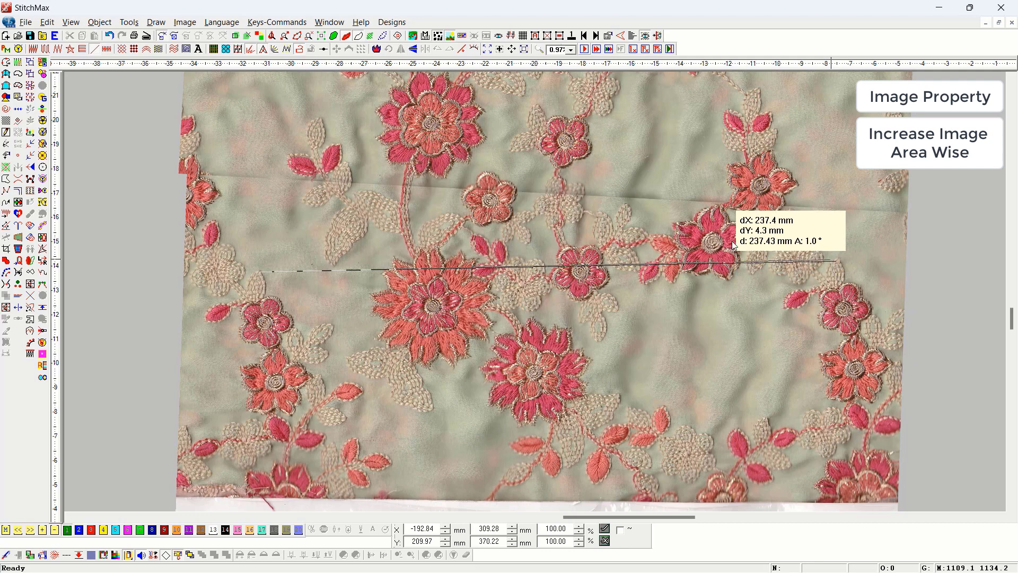
click(836, 260)
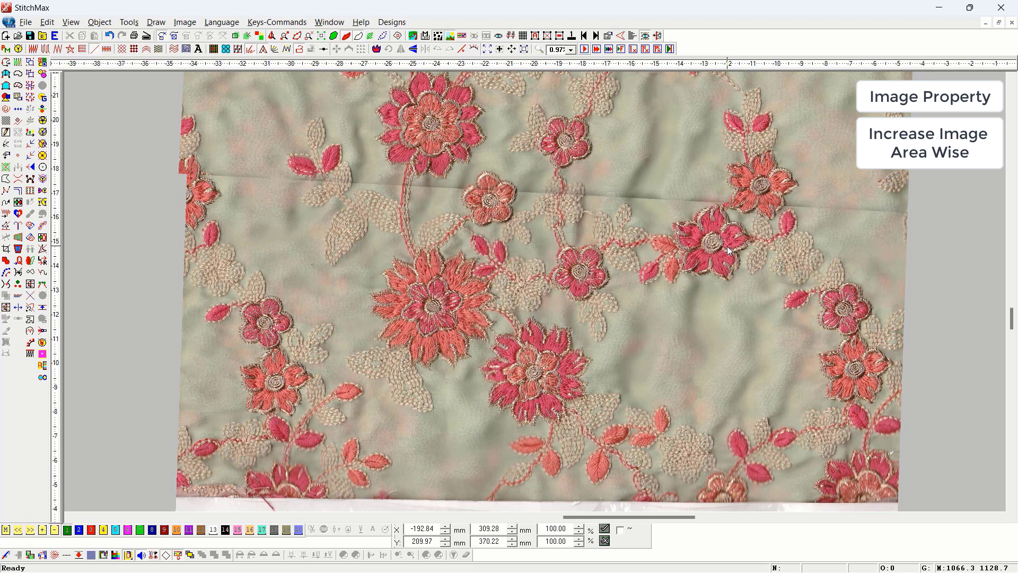
Digitize a horizontal two-point line about 238 mm long from the left beige leaf's tip across to the matching right leaf
key(c)
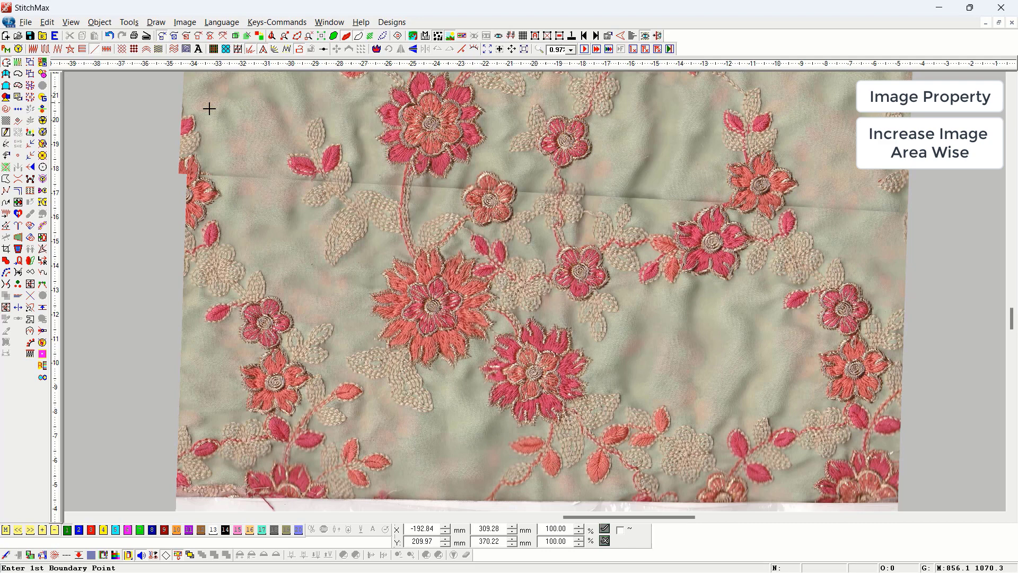
click(259, 271)
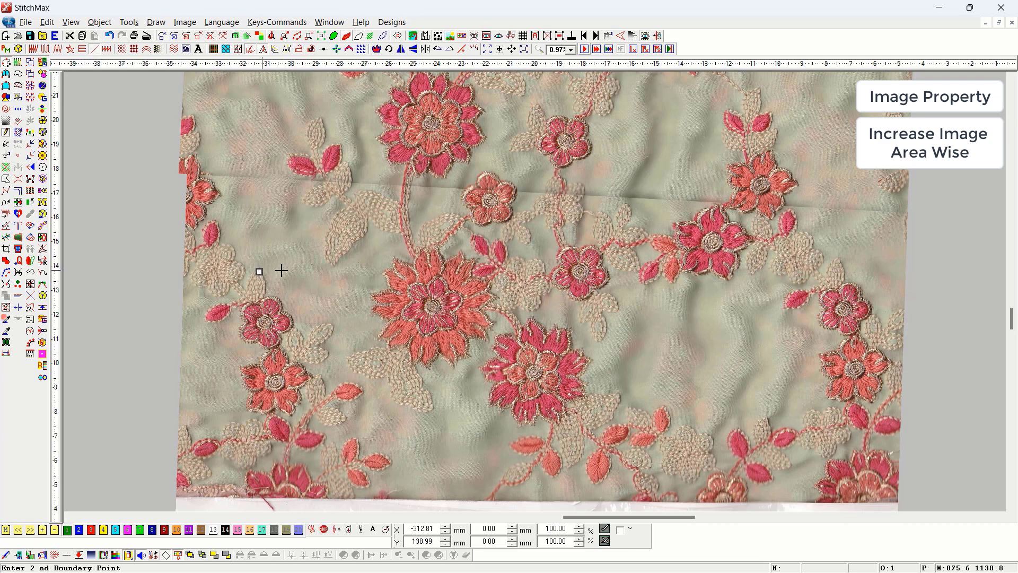
click(837, 260)
key(Return)
key(Escape)
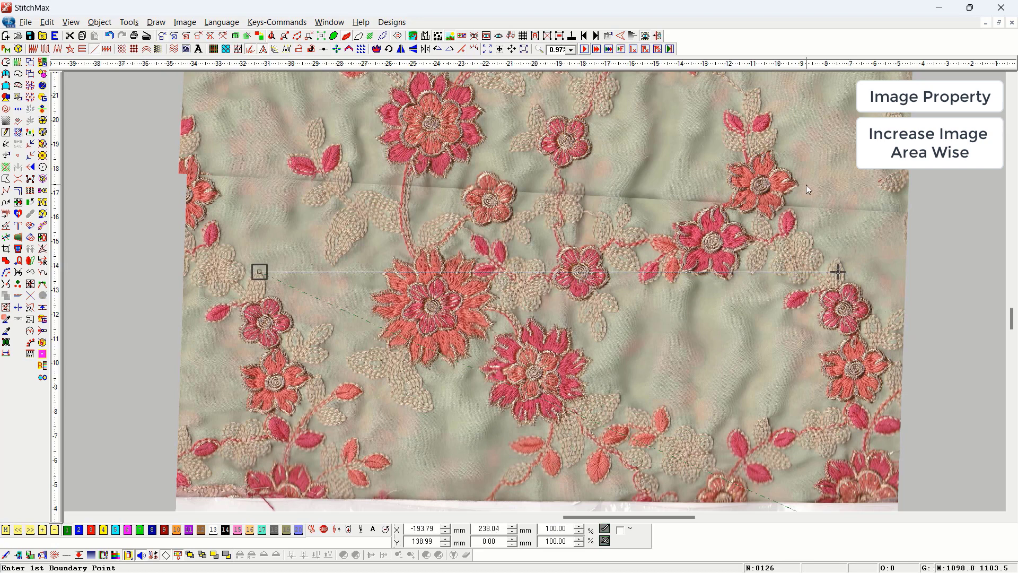
Select the fabric image and rotate it by a reference line between the two matching leaf tips so they lie level
key(ctrl+a)
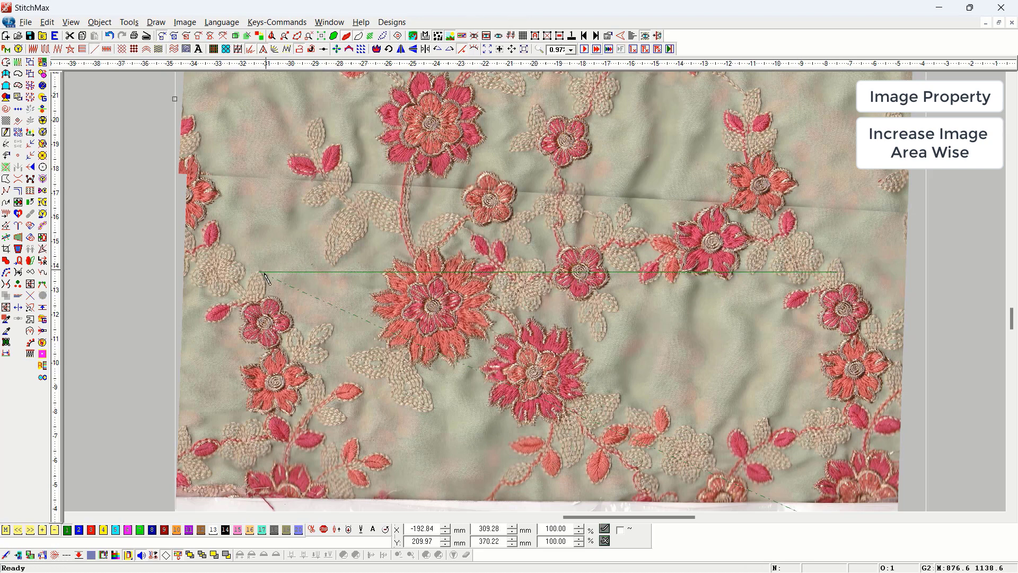
drag(260, 272, 840, 259)
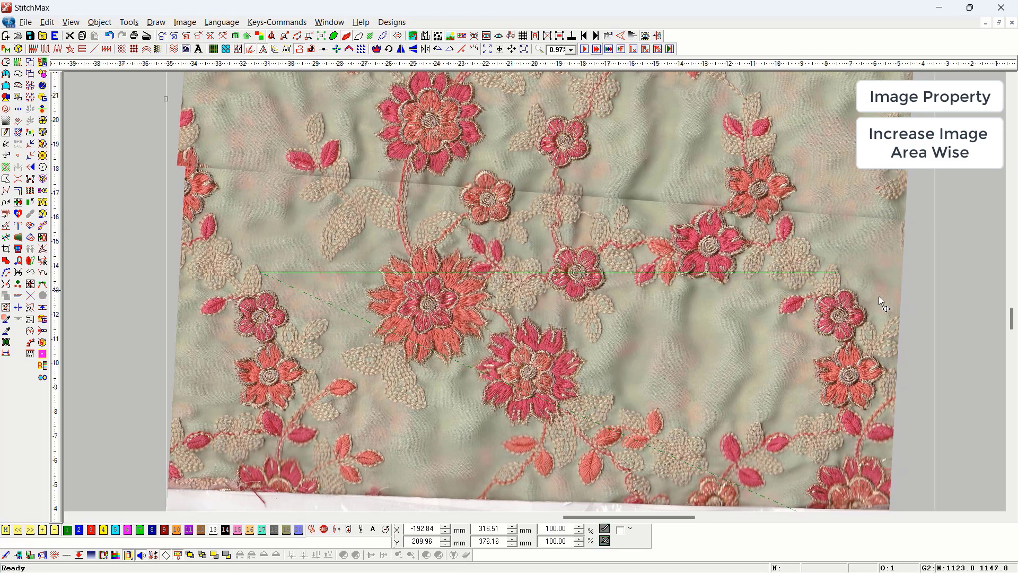
scroll(880, 297, down, 2)
click(919, 282)
Select the horizontal reference line and move it up slightly onto the leaf tips of the rotated image
key(z)
drag(839, 206, 222, 368)
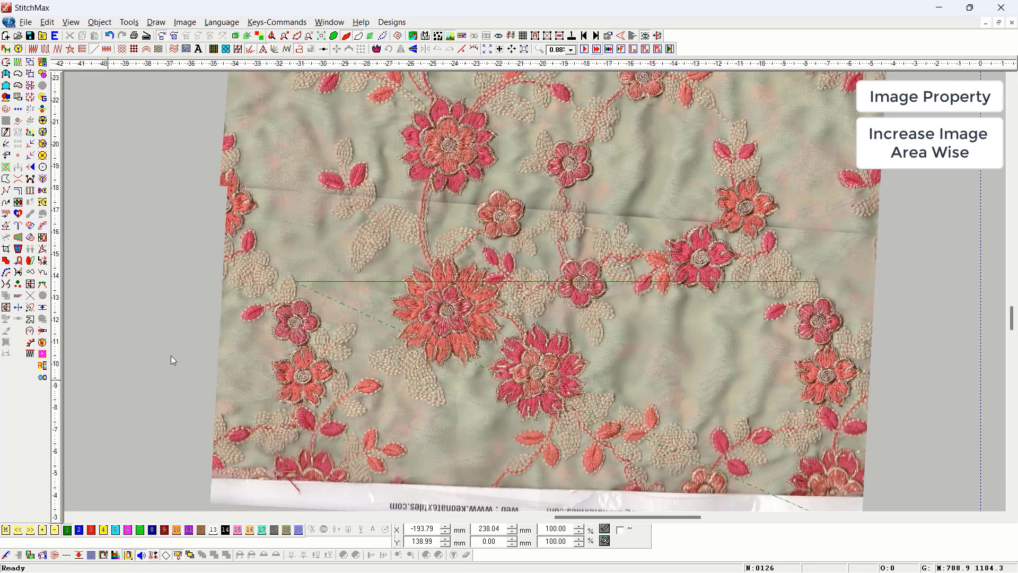
drag(115, 374, 892, 178)
drag(373, 281, 406, 280)
Examine the line's right end closely and shorten it onto the beige leaf's tip, making the line 237.88 mm long
key(z)
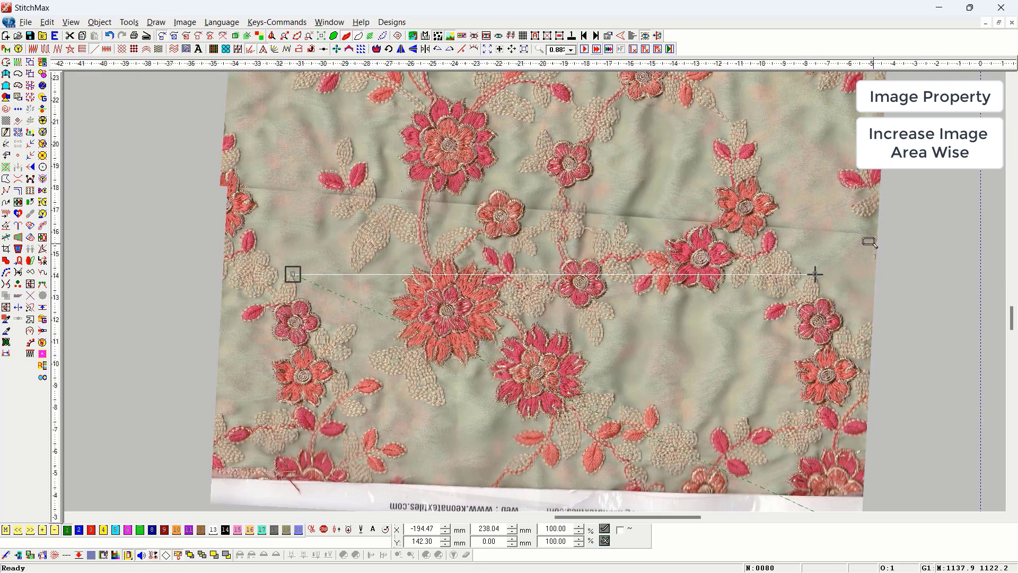
drag(870, 241, 734, 316)
drag(602, 252, 600, 252)
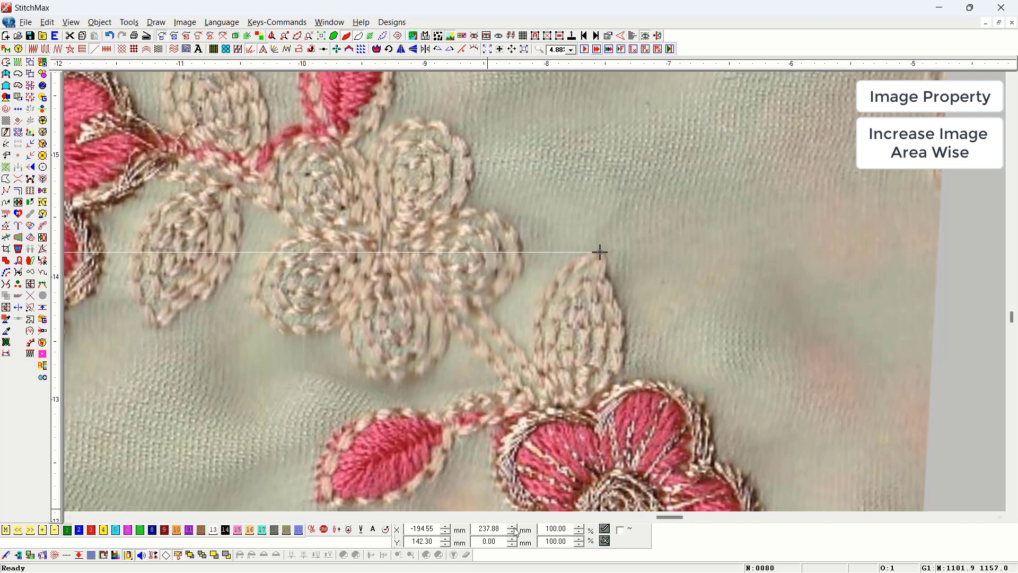
Enter 250 mm as the reference line's width to obtain the matching scale percentage, and select the fabric image
scroll(600, 252, down, 8)
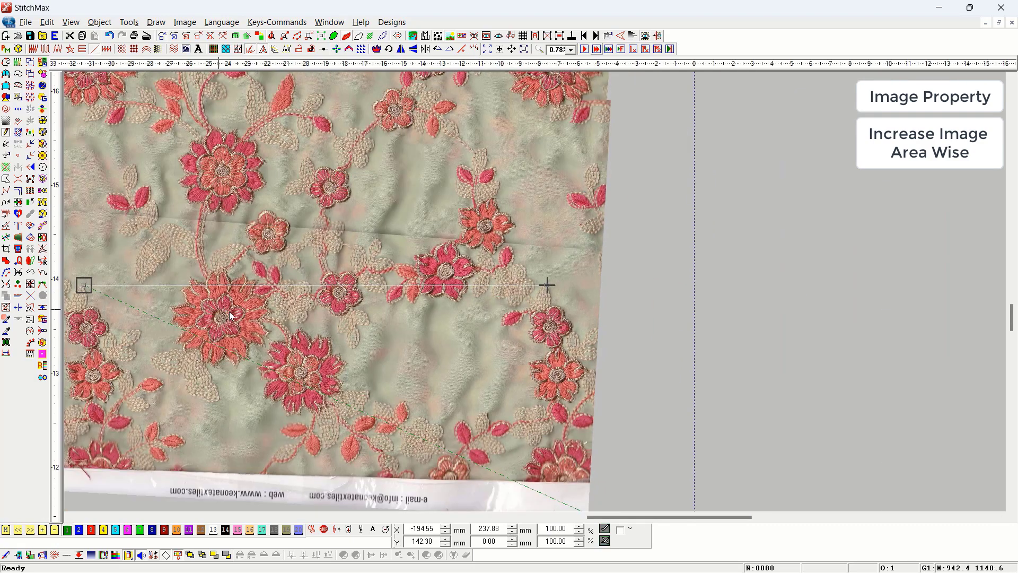
scroll(111, 402, up, 2)
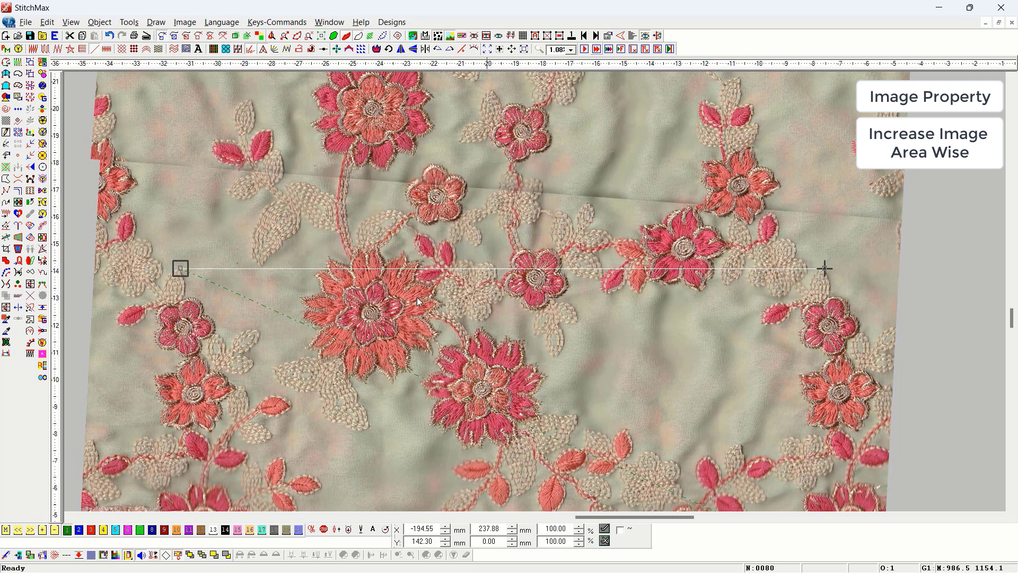
click(489, 529)
text(250)
double_click(543, 528)
click(835, 192)
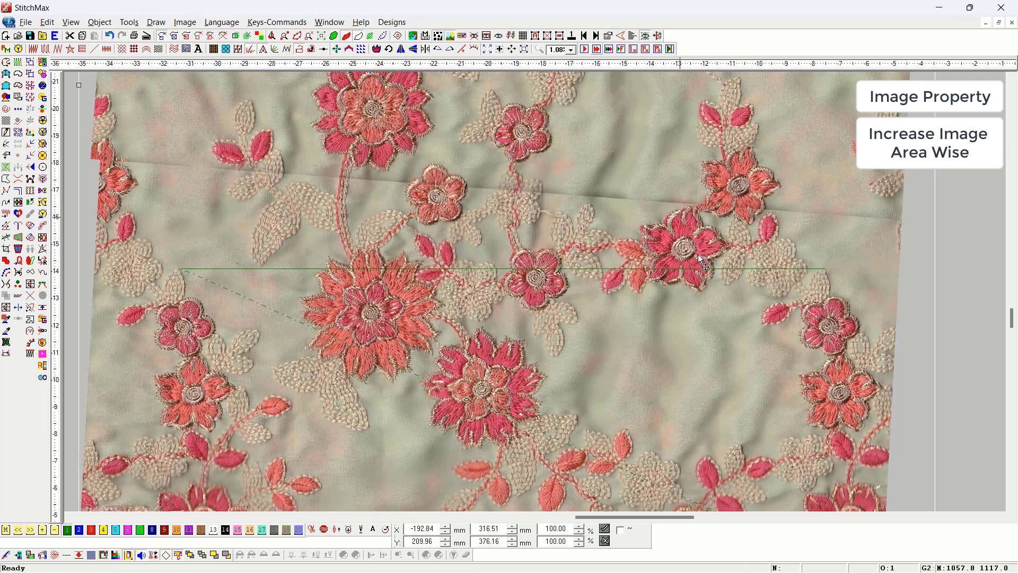
Lock the fabric image's proportions and scale it to 105.10%
click(622, 530)
double_click(564, 529)
text(105.10)
key(Return)
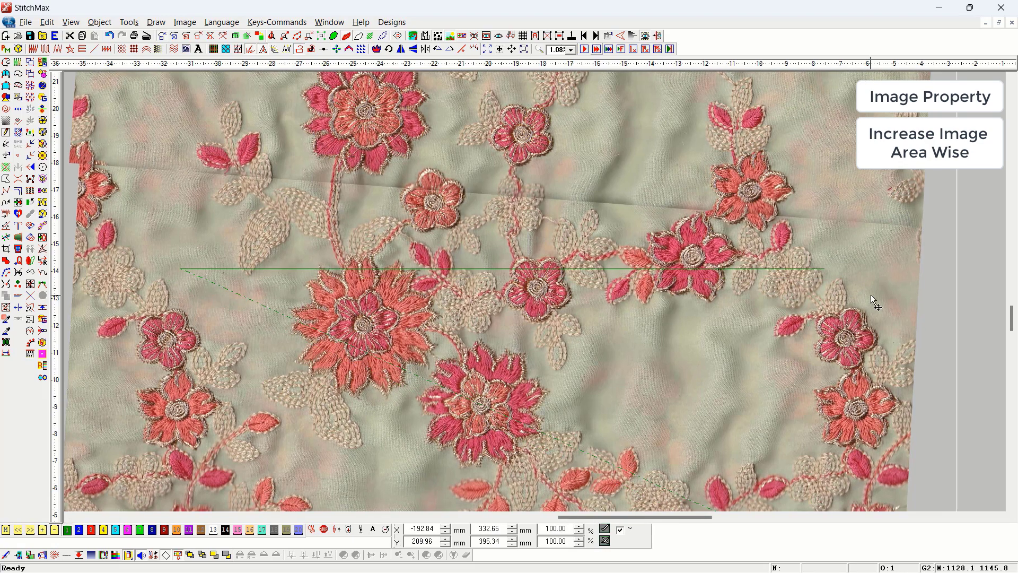
Deselect the scaled image and measure the distance between its two matching beige leaf tips again
scroll(871, 295, down, 1)
click(870, 295)
key(m)
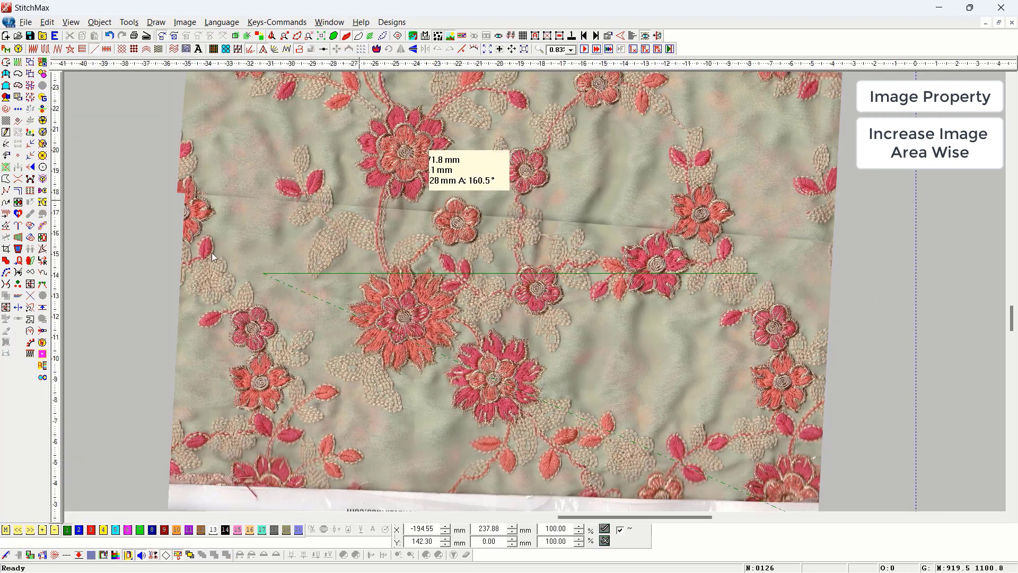
click(249, 283)
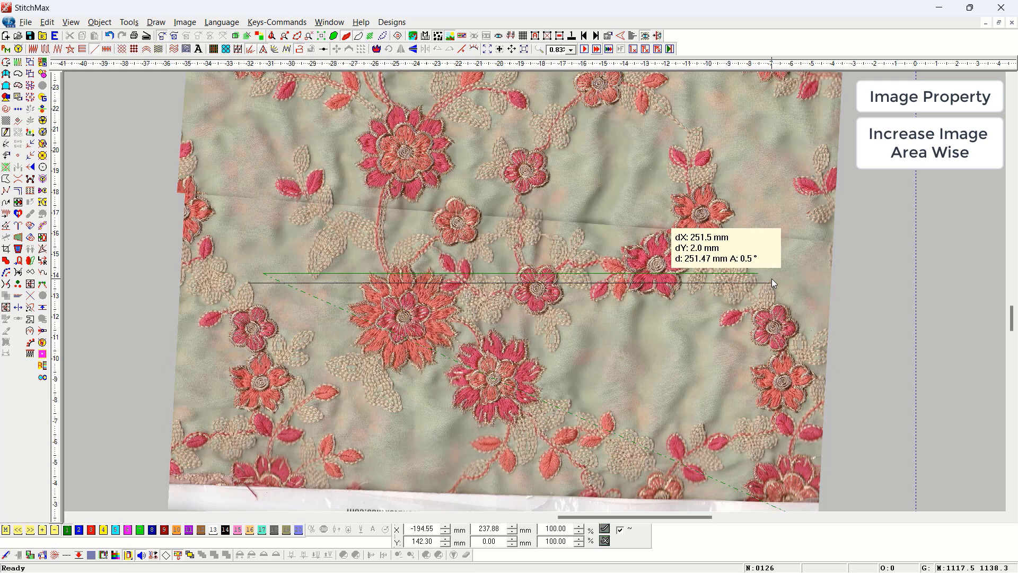
click(772, 282)
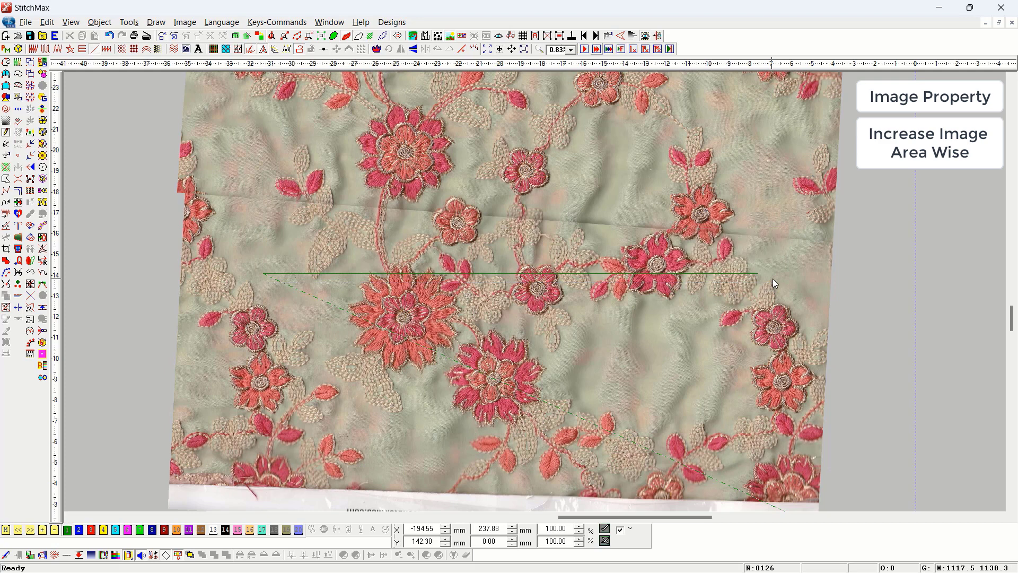